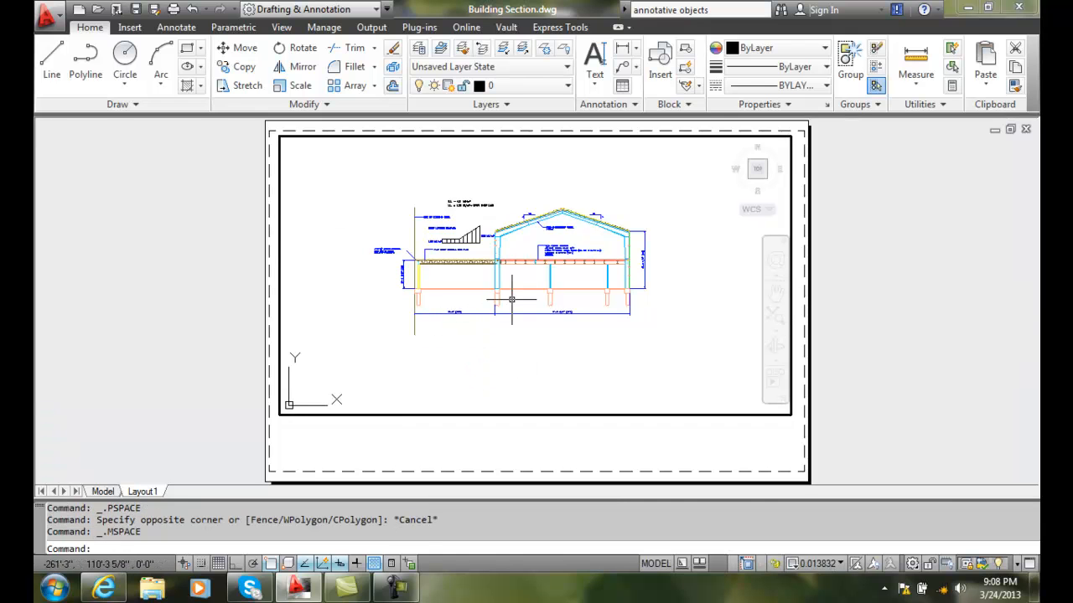
- Pan and zoom the building section in and out inside the active viewport to vary its display scale
{"action": "type", "text": "p"}
{"action": "key", "text": "Return"}
{"action": "mouse_move", "coordinate": [537, 282]}
{"action": "left_mouse_down"}
{"action": "mouse_move", "coordinate": [516, 285]}
{"action": "mouse_move", "coordinate": [511, 271]}
{"action": "mouse_move", "coordinate": [556, 263]}
{"action": "mouse_move", "coordinate": [544, 288]}
{"action": "left_mouse_up"}
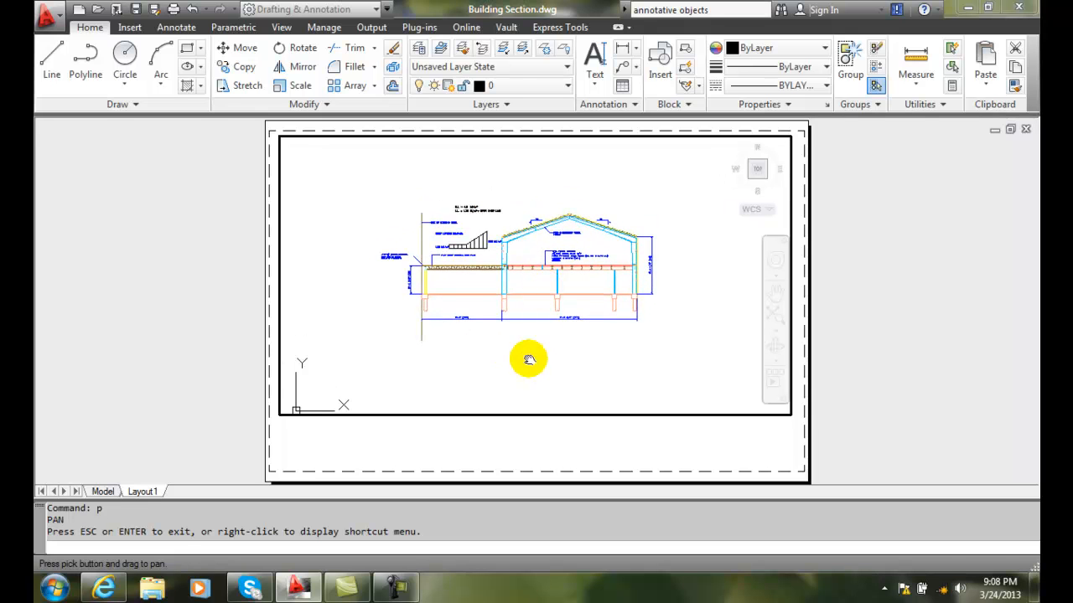
{"action": "scroll", "coordinate": [550, 312], "scroll_direction": "up", "scroll_amount": 1}
{"action": "scroll", "coordinate": [551, 315], "scroll_direction": "down", "scroll_amount": 3}
{"action": "scroll", "coordinate": [552, 315], "scroll_direction": "up", "scroll_amount": 5}
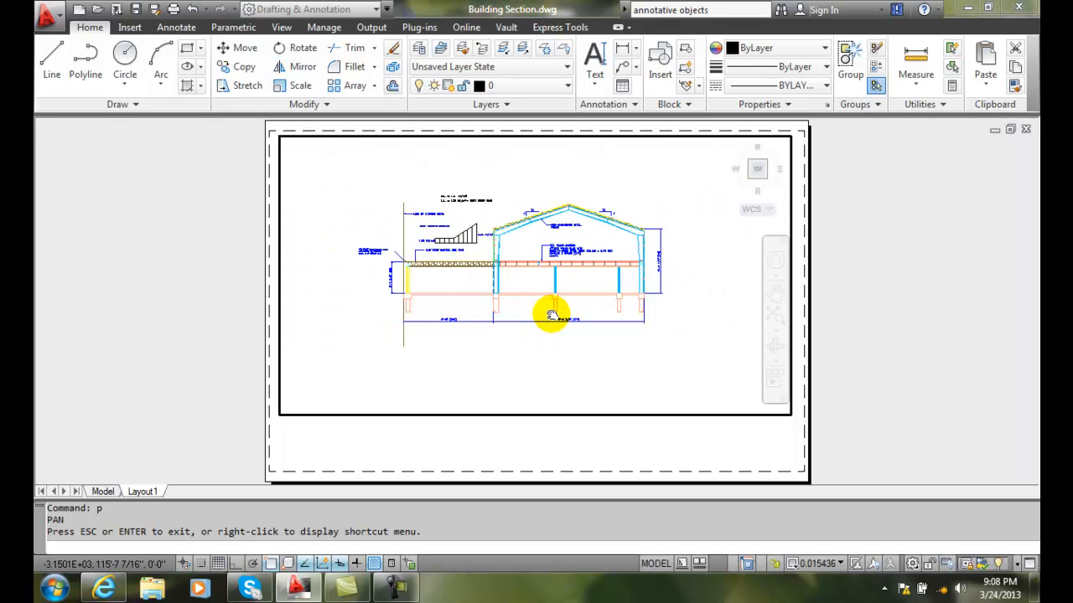
{"action": "scroll", "coordinate": [552, 316], "scroll_direction": "down", "scroll_amount": 4}
{"action": "scroll", "coordinate": [554, 319], "scroll_direction": "up", "scroll_amount": 6}
{"action": "scroll", "coordinate": [554, 319], "scroll_direction": "down", "scroll_amount": 4}
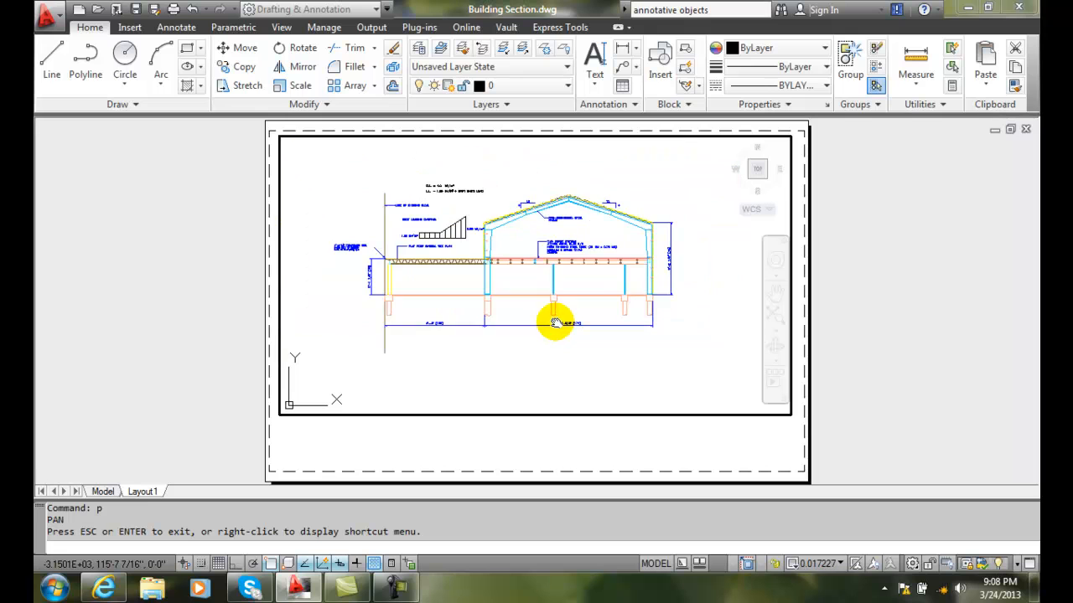
{"action": "scroll", "coordinate": [554, 323], "scroll_direction": "down", "scroll_amount": 2}
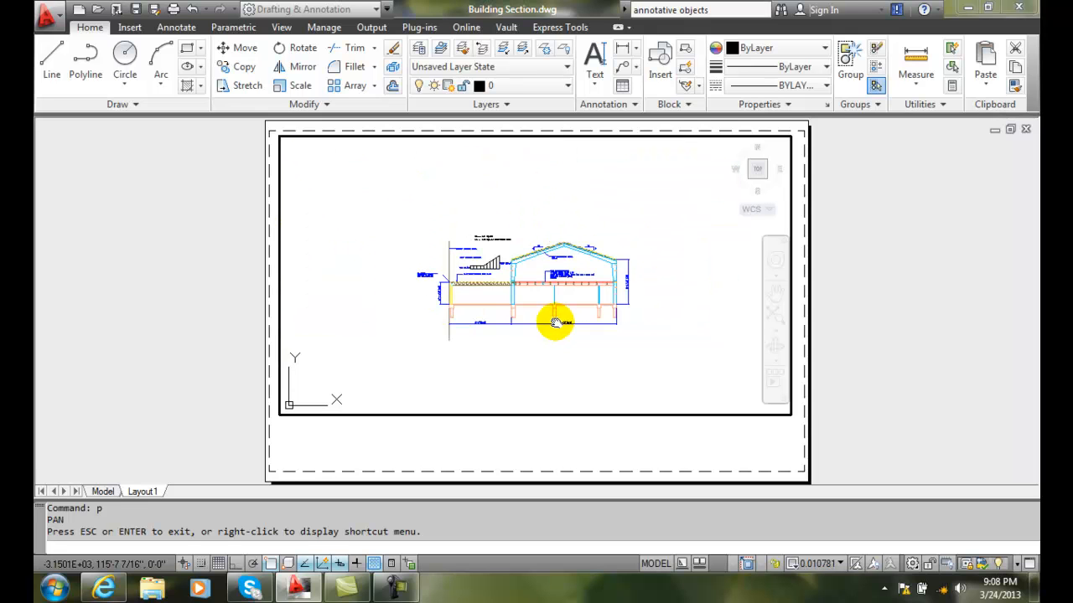
{"action": "key", "text": "Escape"}
- Return to paper space and set the layout viewport's scale to 1/4" = 1'-0"
{"action": "double_click", "coordinate": [595, 437]}
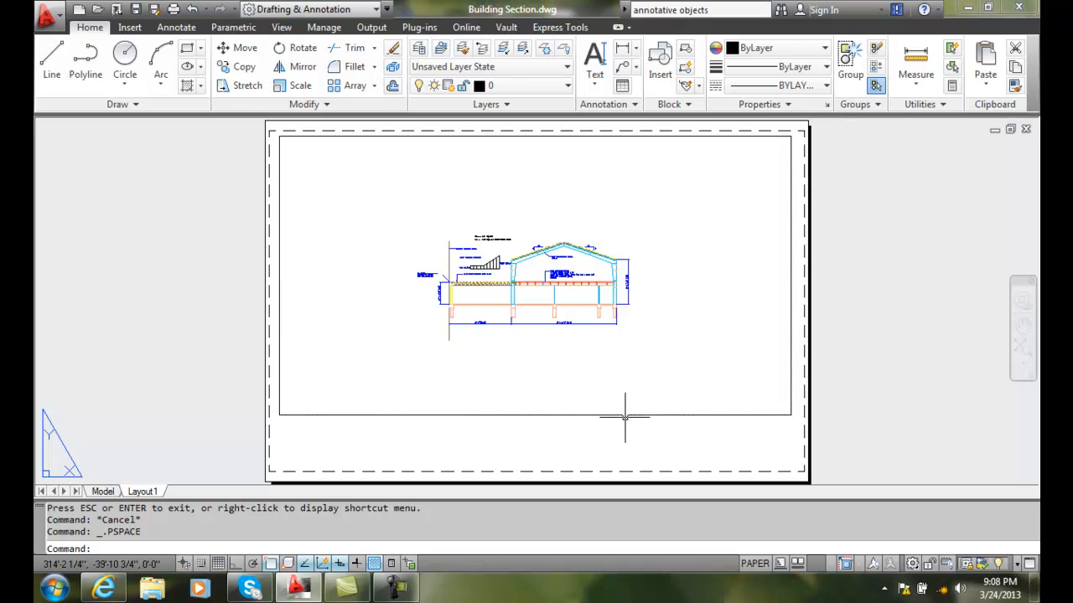
{"action": "left_click", "coordinate": [624, 414]}
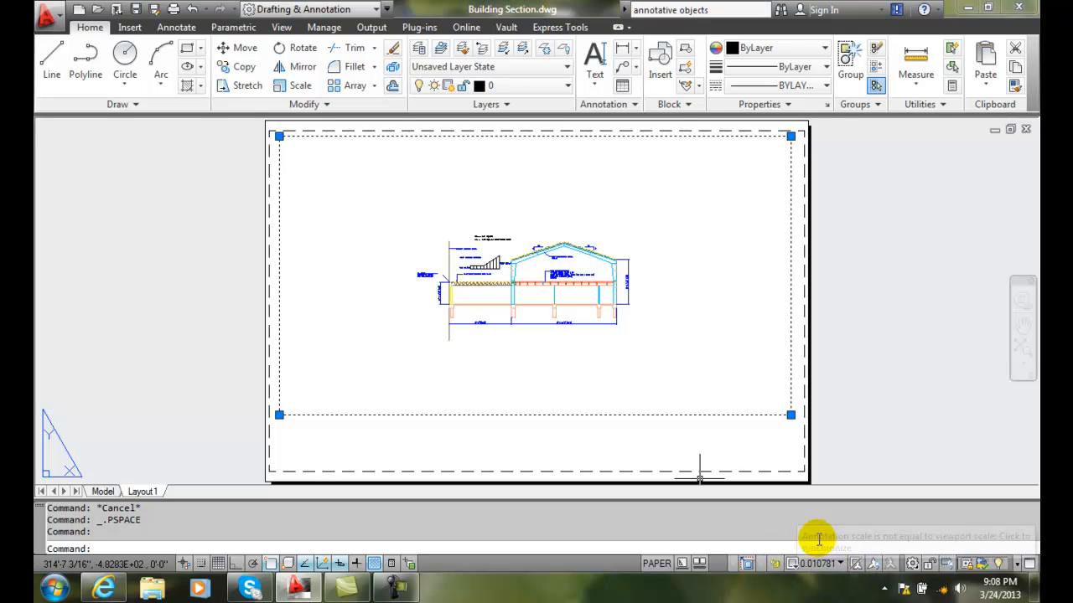
{"action": "left_click", "coordinate": [839, 564]}
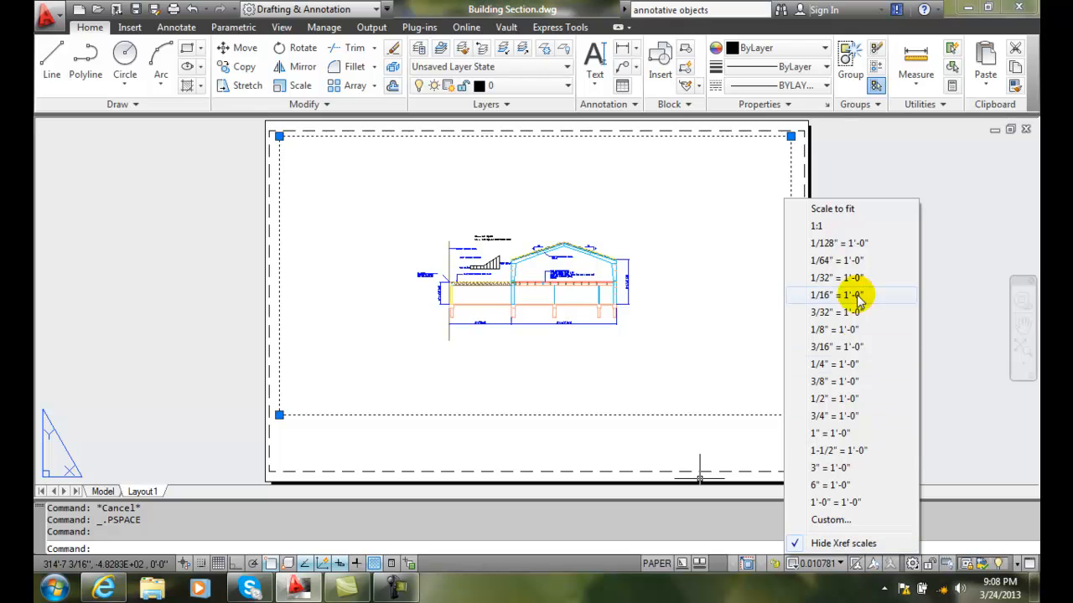
{"action": "left_click", "coordinate": [828, 366]}
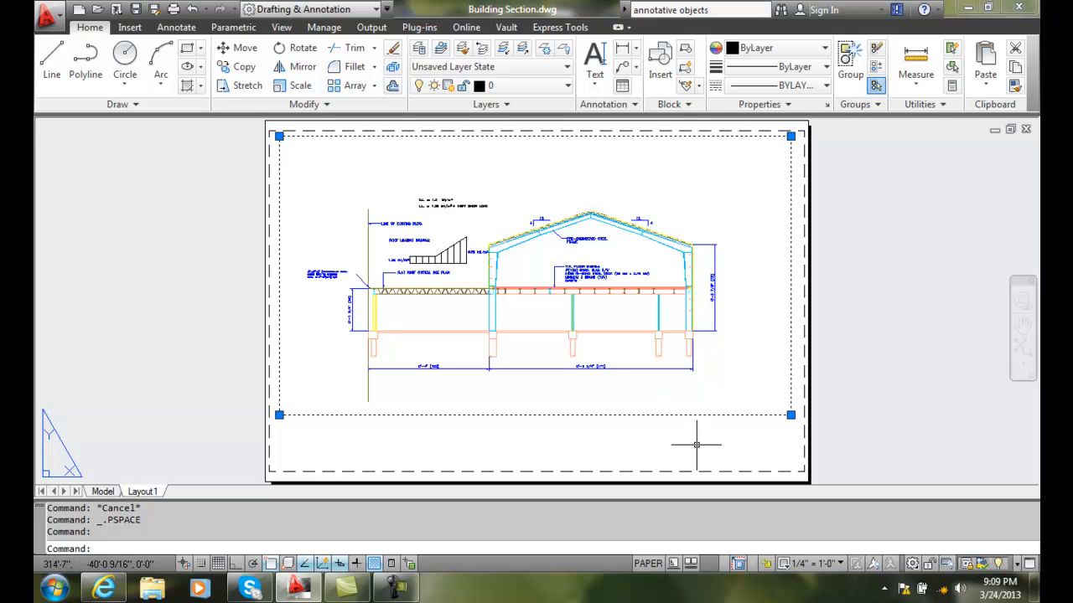
{"action": "key", "text": "Escape"}
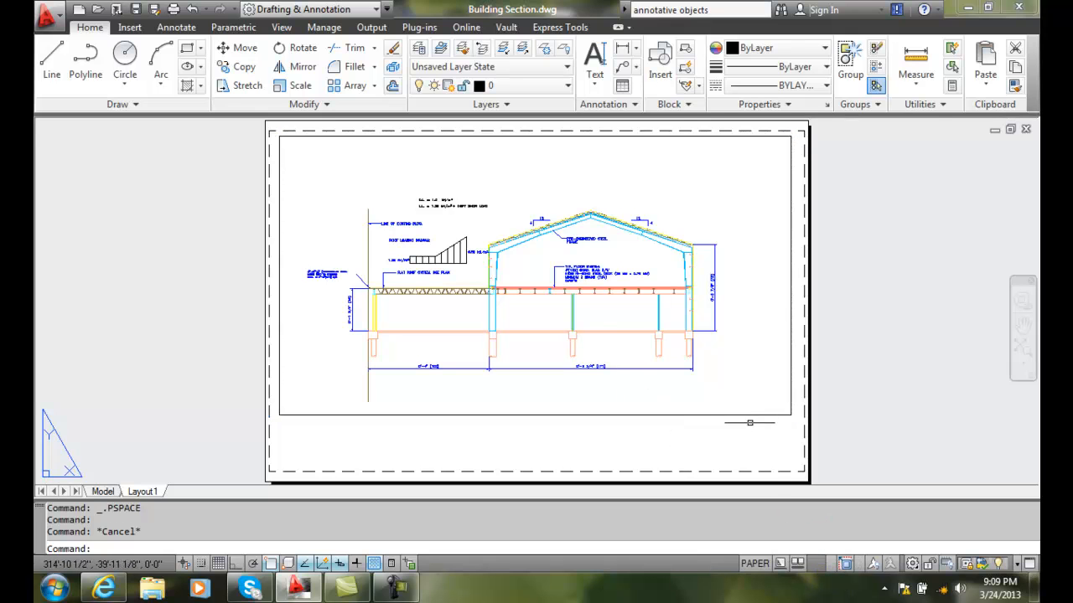
- View the custom drawing scale list for the selected viewport and close it without changes
{"action": "left_click", "coordinate": [749, 415]}
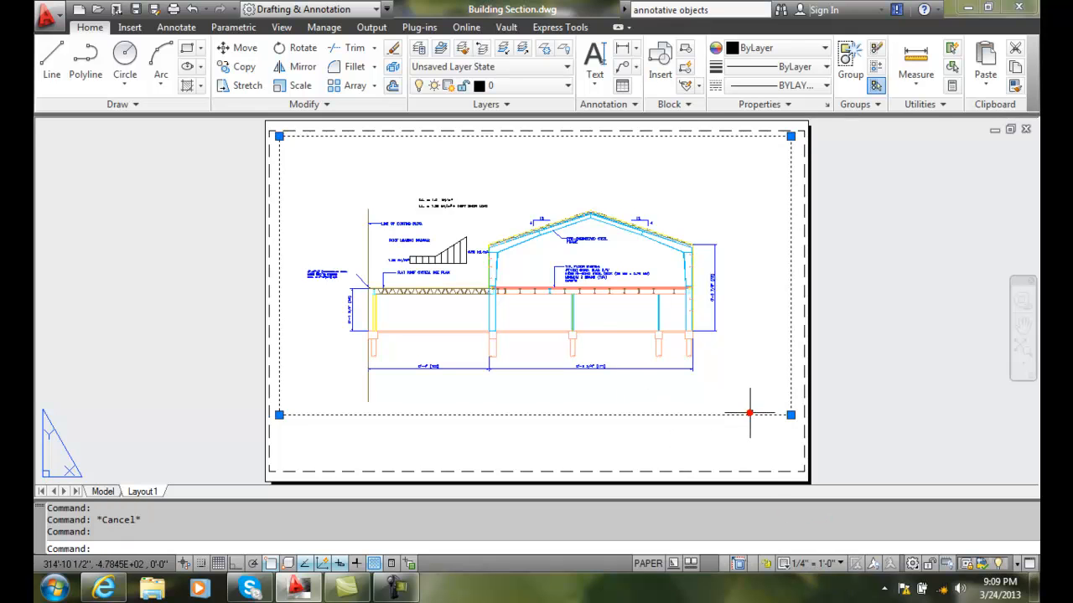
{"action": "left_click", "coordinate": [842, 567]}
{"action": "left_click", "coordinate": [820, 519]}
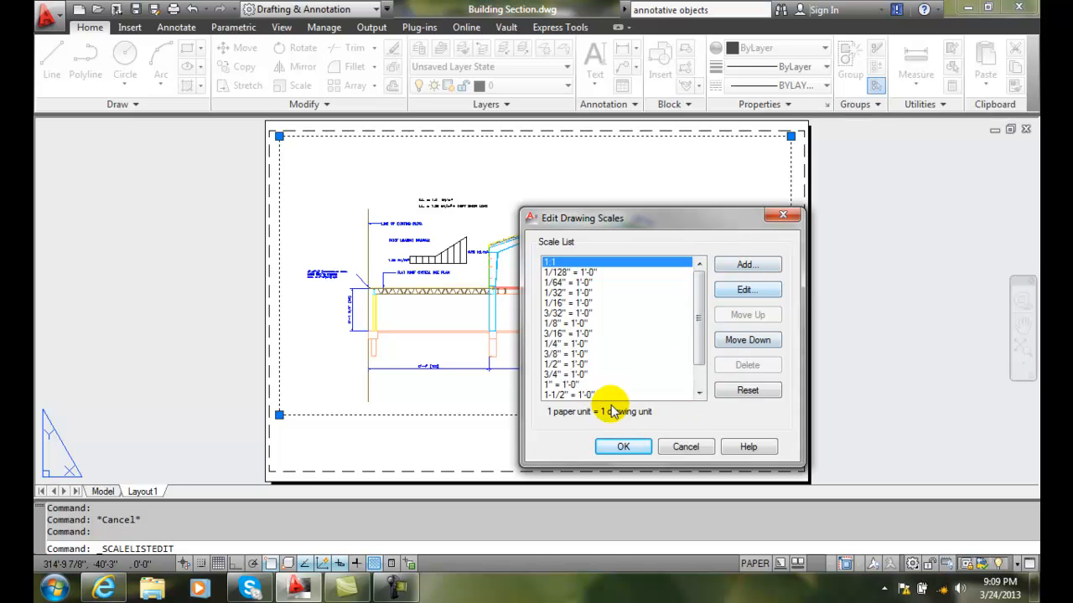
{"action": "left_click", "coordinate": [684, 447]}
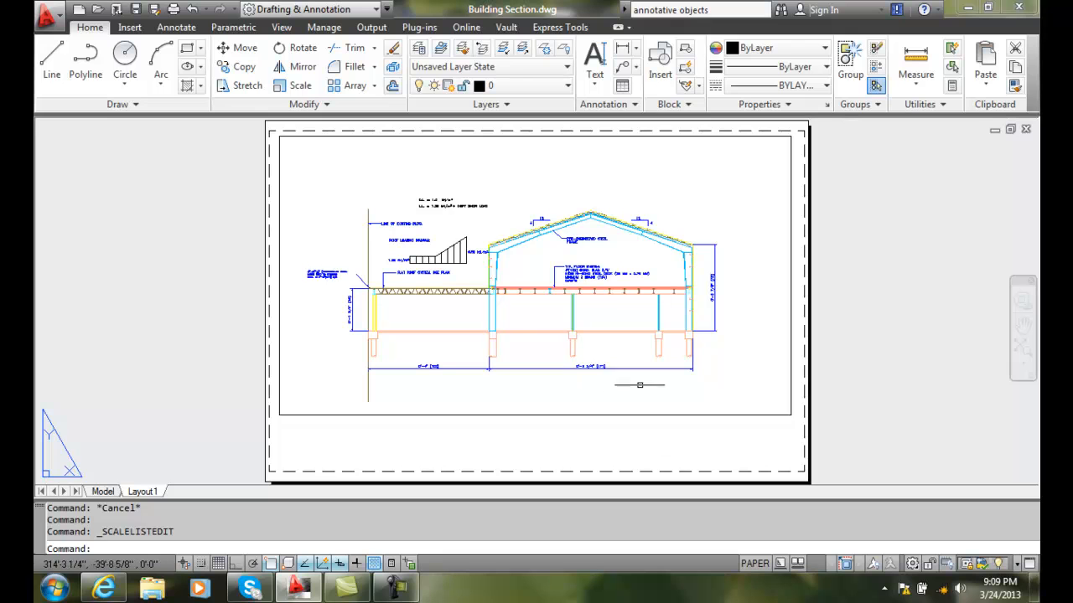
{"action": "left_click", "coordinate": [702, 441]}
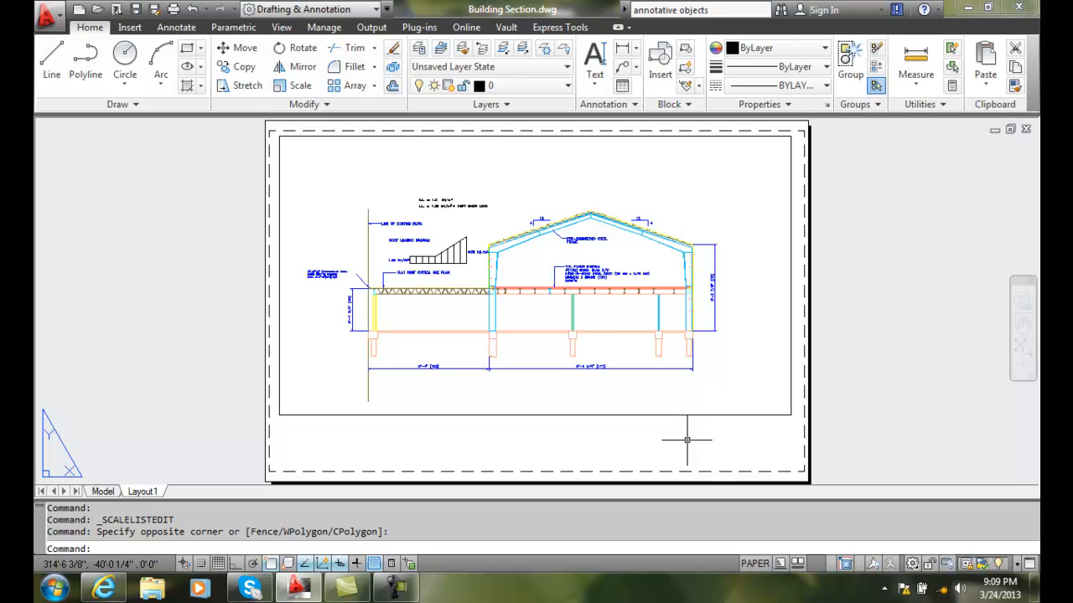
- Change the layout viewport's scale to 3/8" = 1'-0" and deselect the viewport
{"action": "left_click", "coordinate": [733, 410]}
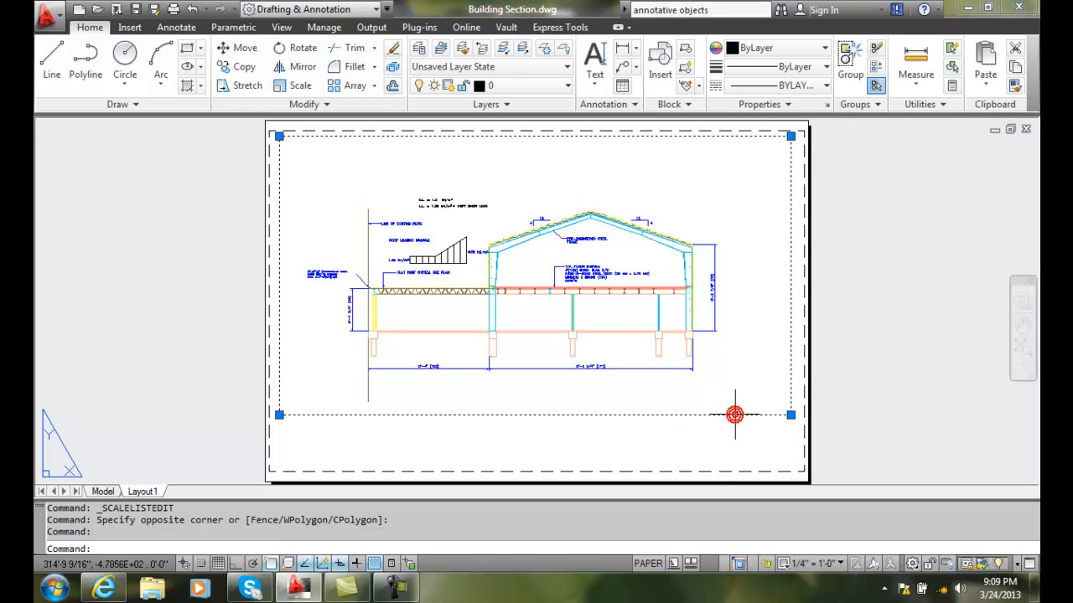
{"action": "left_click", "coordinate": [841, 564]}
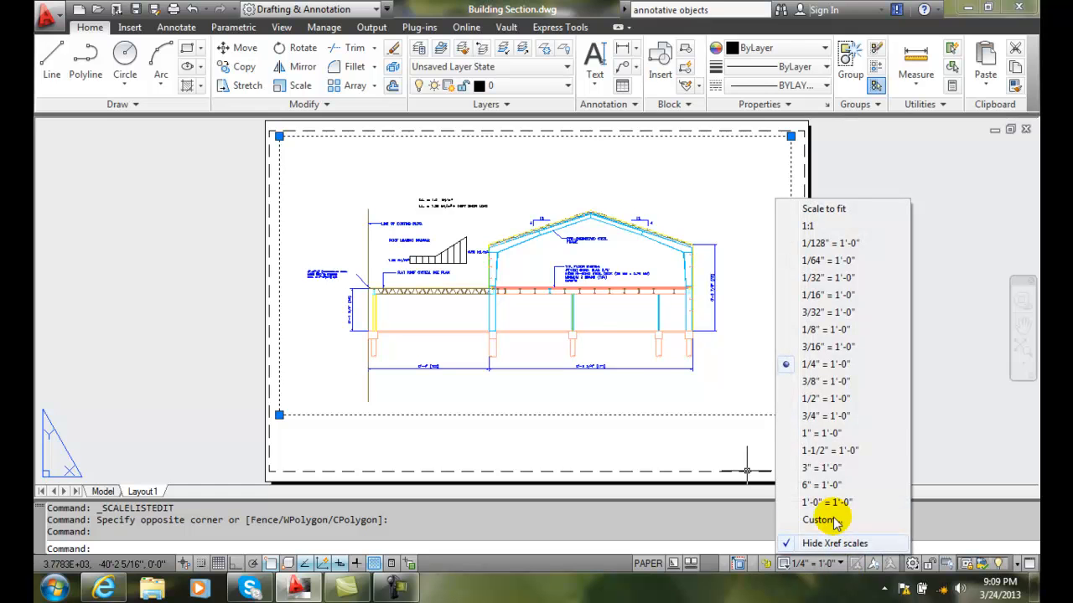
{"action": "left_click", "coordinate": [812, 383]}
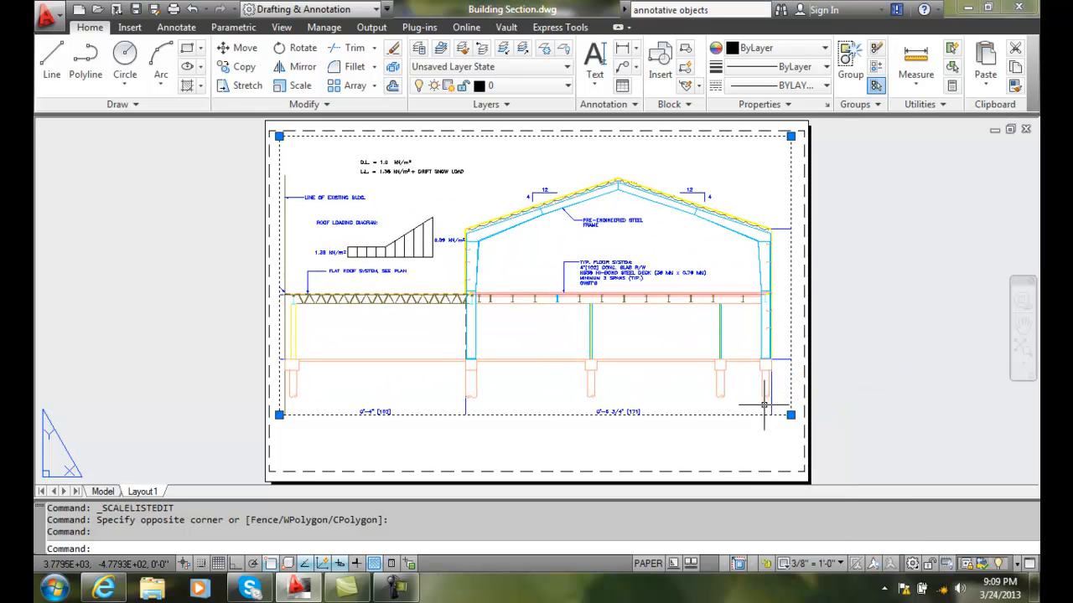
{"action": "key", "text": "Escape"}
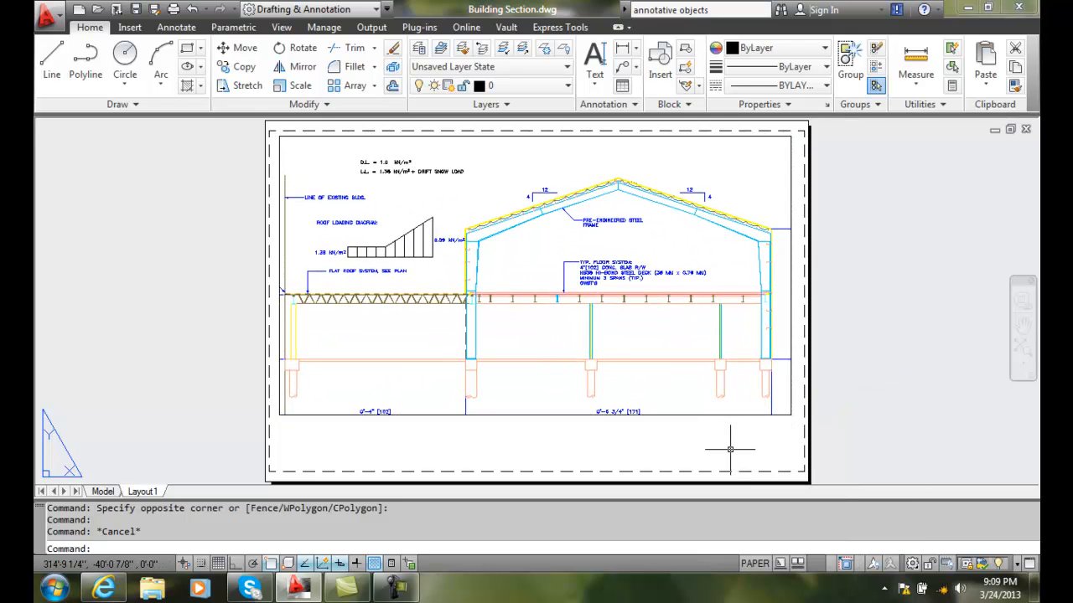
- Try to stretch the viewport boundary from its lower-left, upper-left and lower-right corners
{"action": "left_click", "coordinate": [280, 399]}
{"action": "left_click", "coordinate": [279, 414]}
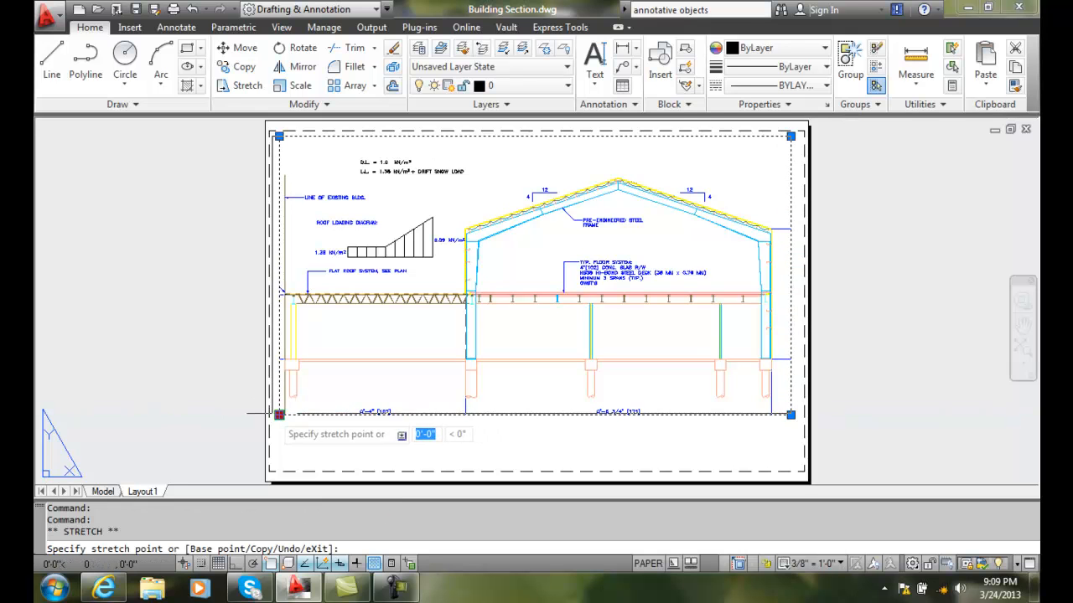
{"action": "left_click", "coordinate": [278, 135]}
{"action": "left_click", "coordinate": [278, 135]}
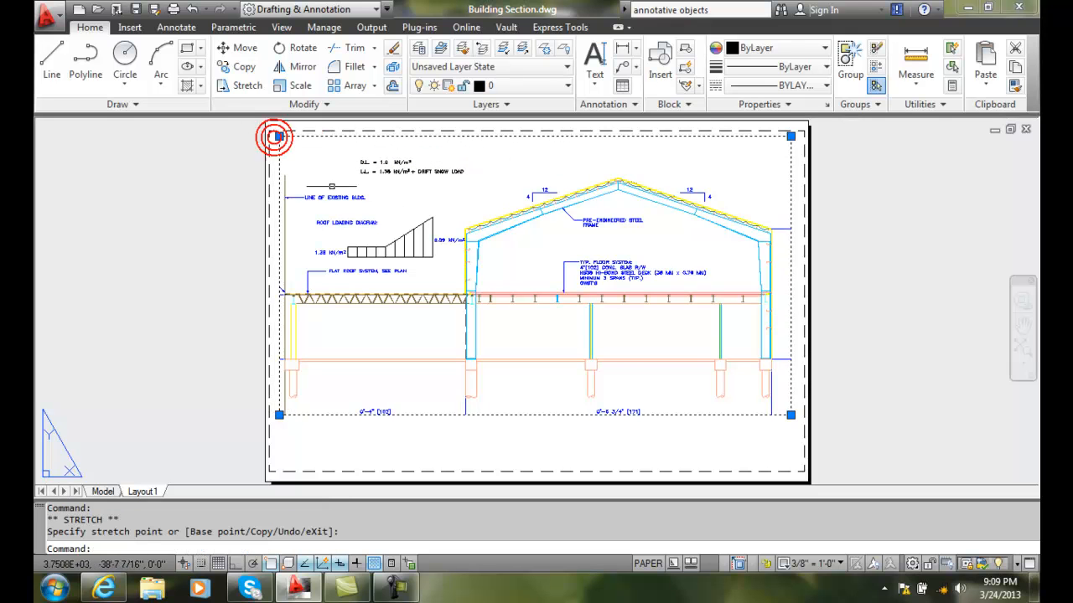
{"action": "left_click", "coordinate": [790, 414]}
{"action": "left_click", "coordinate": [791, 414]}
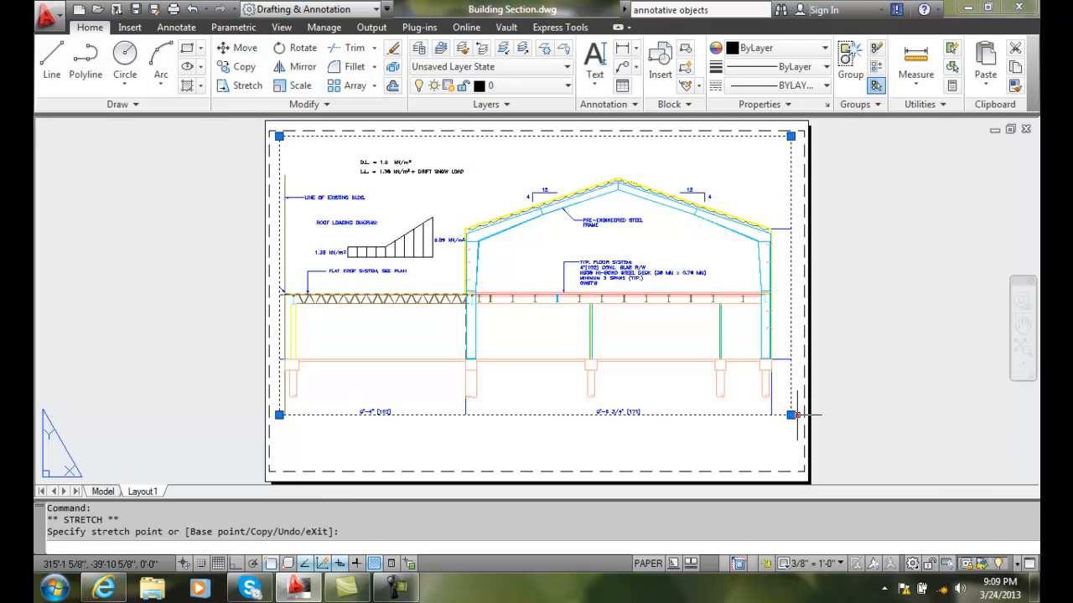
{"action": "key", "text": "Escape"}
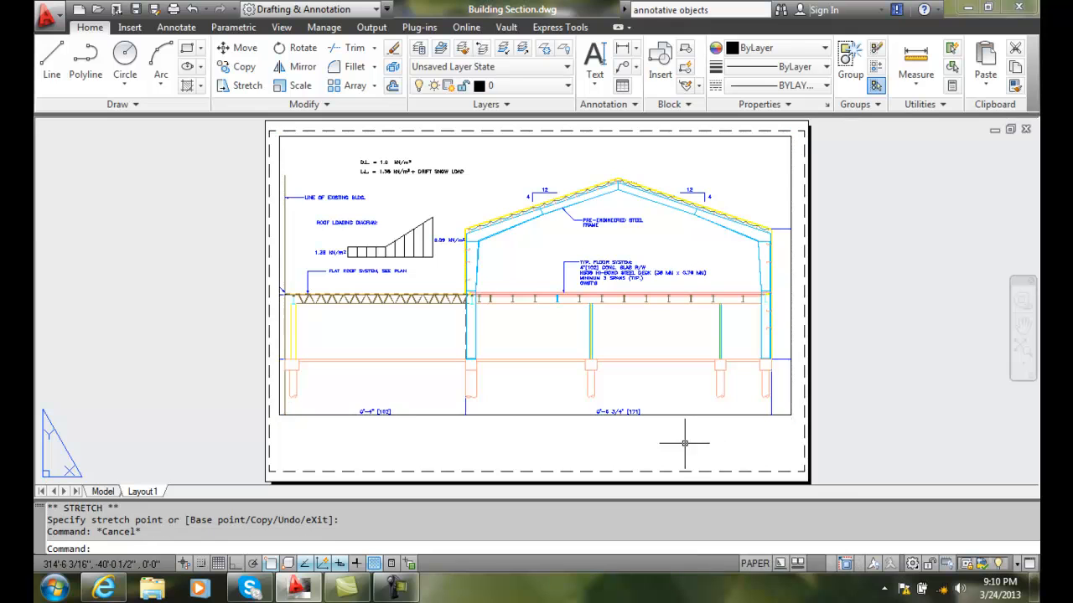
- Activate model space in the viewport and pan the section upward until the lower dimensions are inside the frame
{"action": "double_click", "coordinate": [633, 385]}
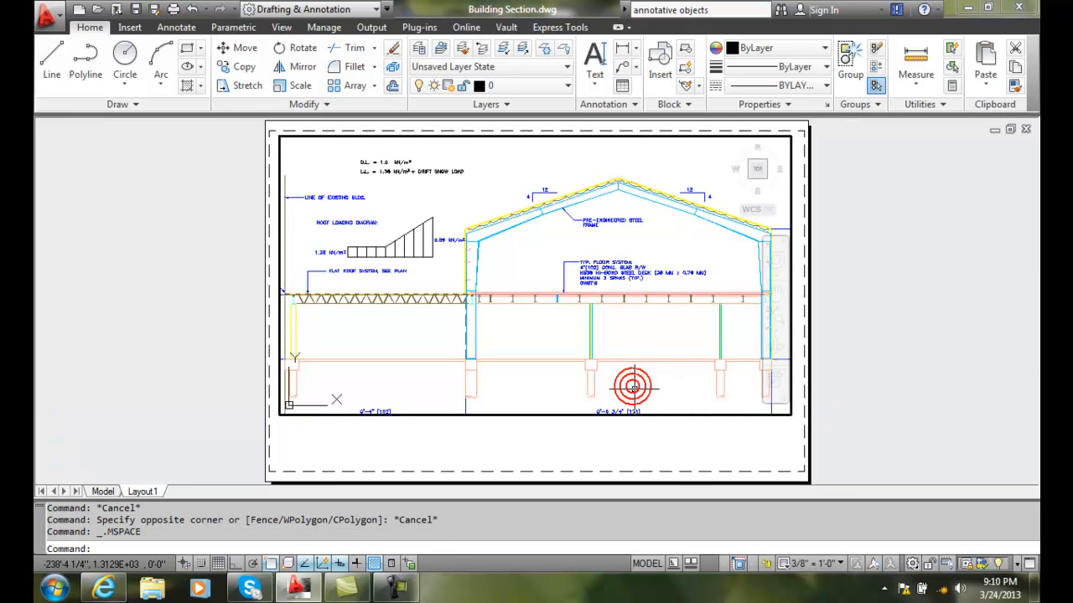
{"action": "type", "text": "p"}
{"action": "key", "text": "Return"}
{"action": "mouse_move", "coordinate": [659, 366]}
{"action": "left_mouse_down"}
{"action": "mouse_move", "coordinate": [666, 374]}
{"action": "mouse_move", "coordinate": [663, 352]}
{"action": "left_mouse_up"}
{"action": "key", "text": "Escape"}
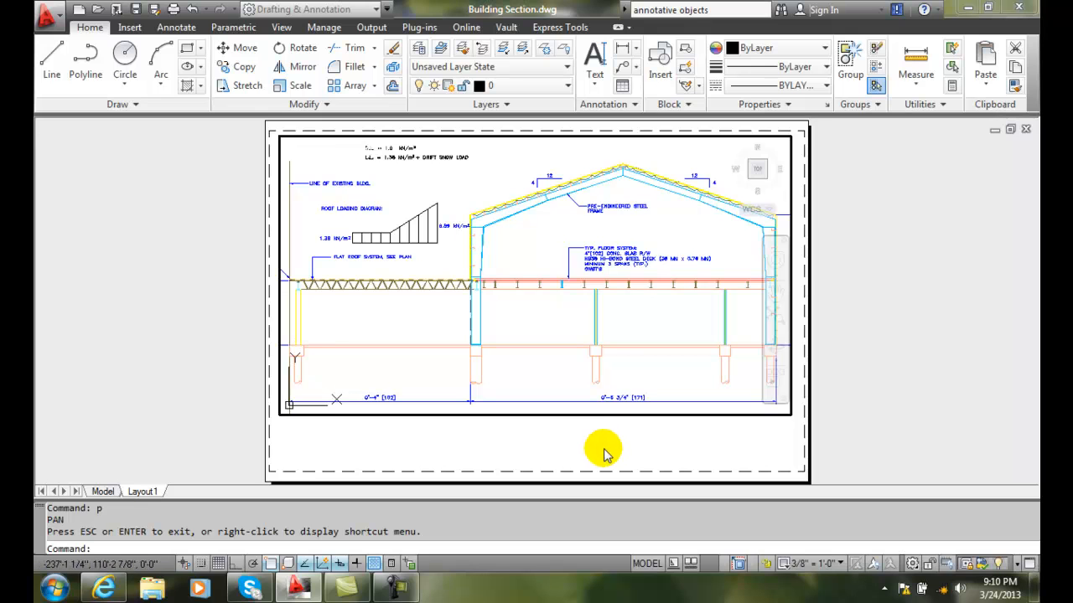
- Return to paper space and stretch the viewport's lower edge downward to leave space beneath the dimensions
{"action": "left_click", "coordinate": [606, 443]}
{"action": "double_click", "coordinate": [608, 417]}
{"action": "left_click", "coordinate": [608, 414]}
{"action": "left_click", "coordinate": [791, 416]}
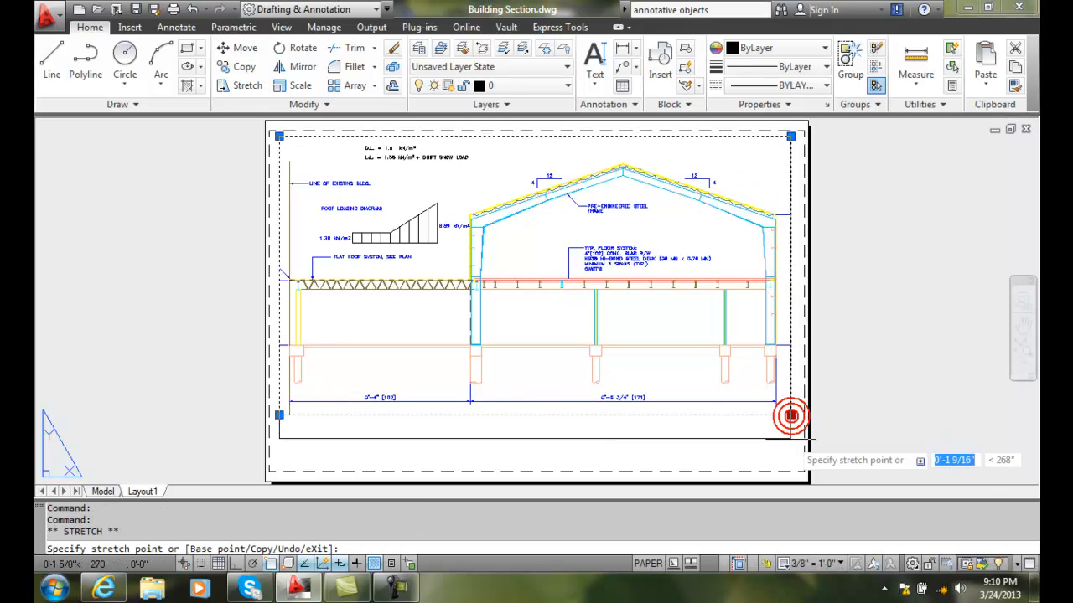
{"action": "key", "text": "Escape"}
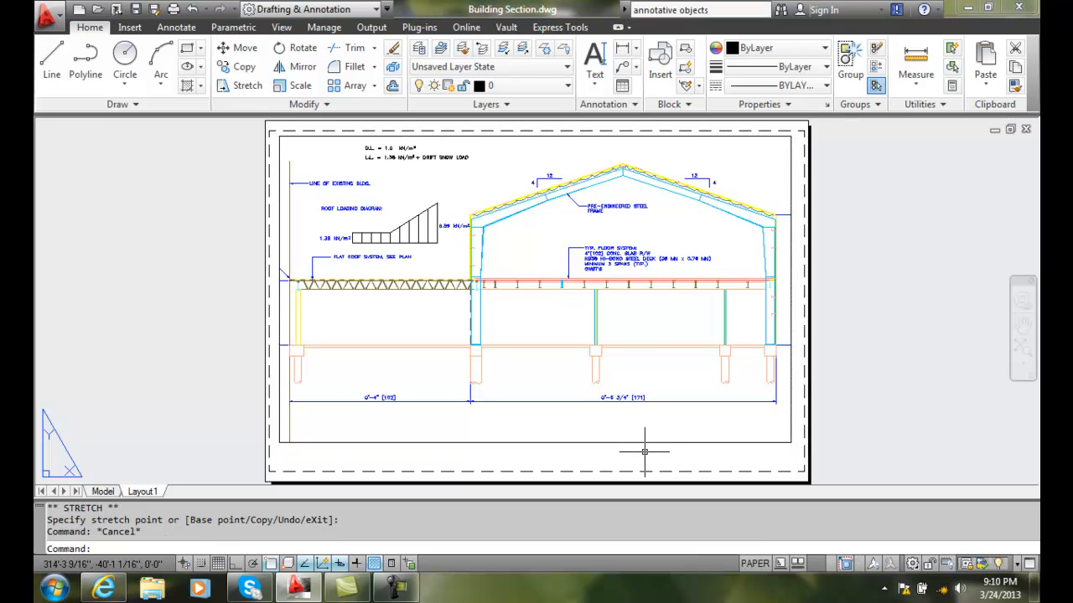
- Review the preset viewport scales and the Edit Drawing Scales list, and cancel without changing any scale
{"action": "left_click", "coordinate": [656, 441]}
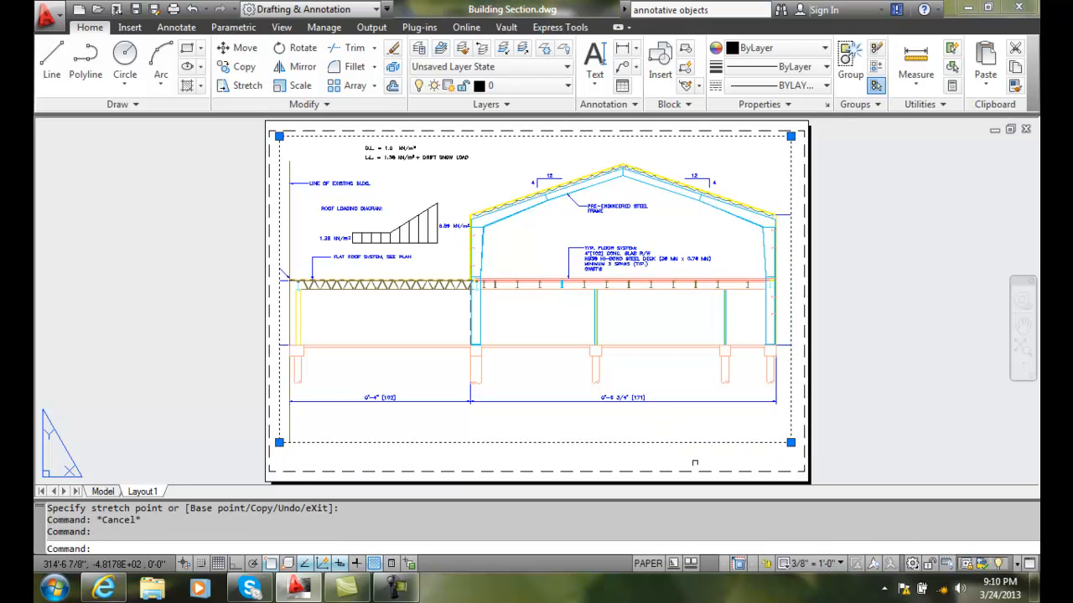
{"action": "left_click", "coordinate": [832, 563]}
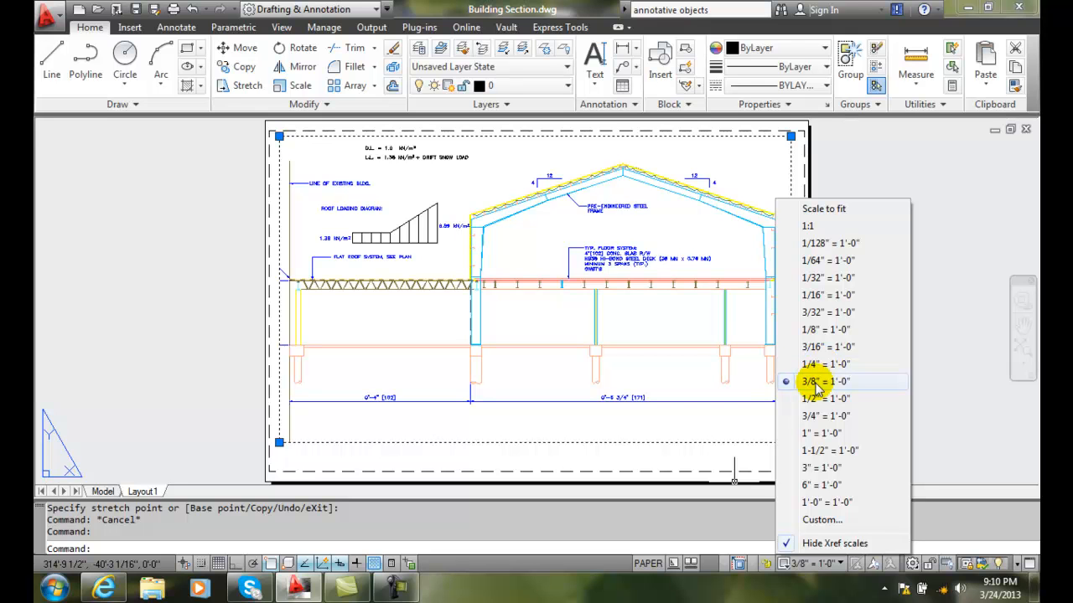
{"action": "left_click", "coordinate": [821, 520]}
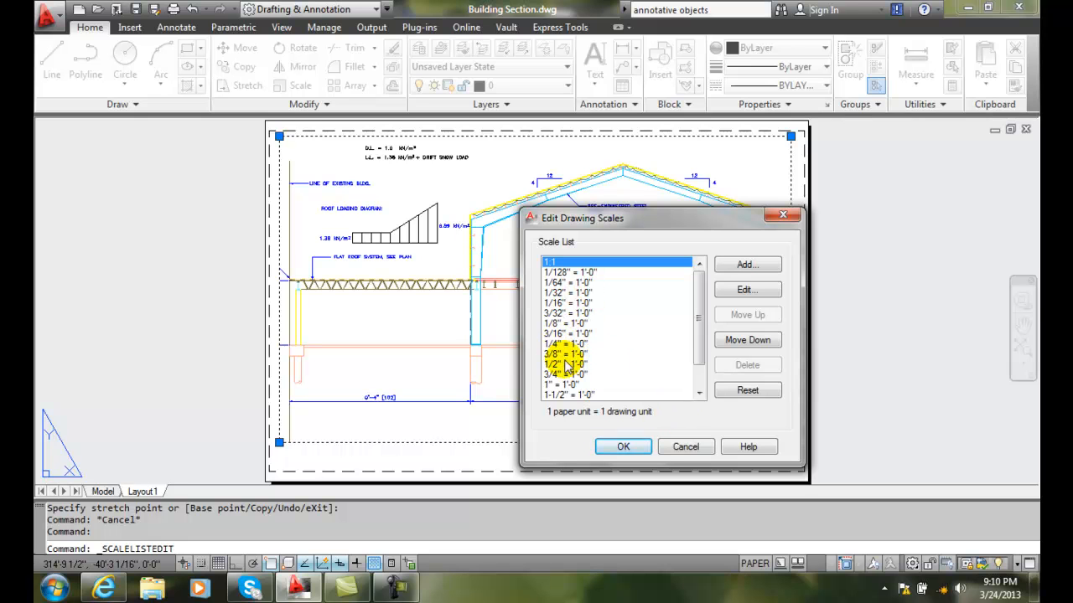
{"action": "scroll", "coordinate": [701, 319], "scroll_direction": "down", "scroll_amount": 1}
{"action": "scroll", "coordinate": [699, 311], "scroll_direction": "up", "scroll_amount": 1}
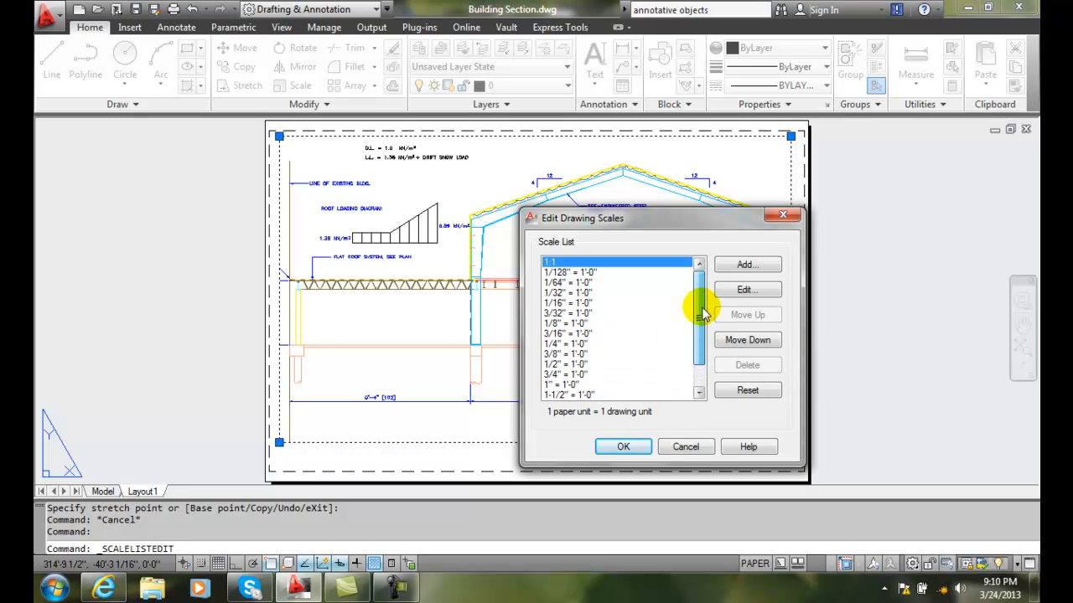
{"action": "left_click", "coordinate": [685, 447]}
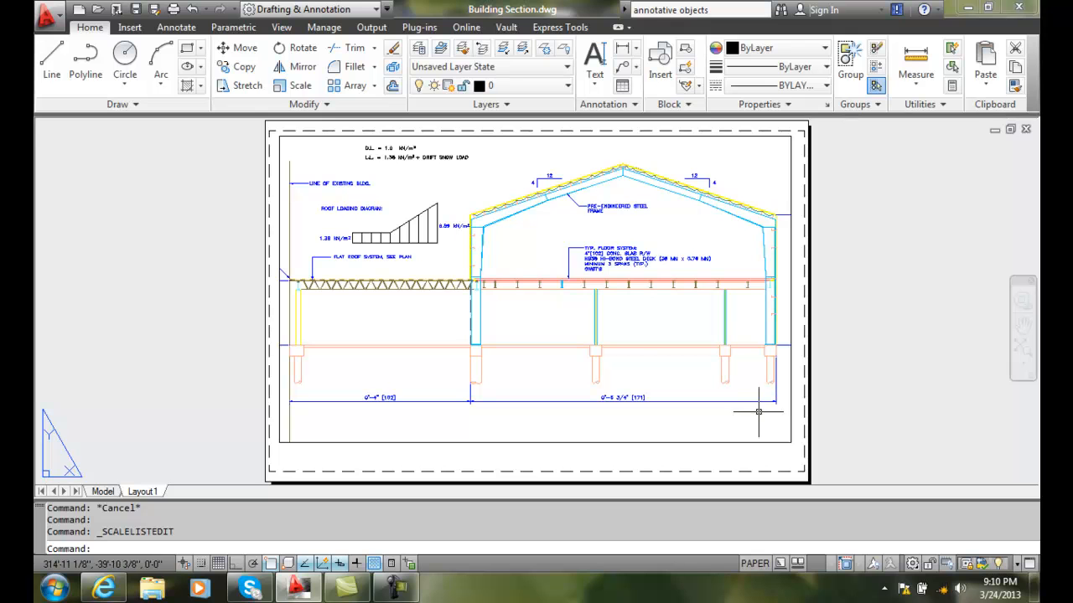
- Try to stretch the viewport from its lower-right and lower-left corners, toggling Ortho on and off in between
{"action": "left_click", "coordinate": [790, 431]}
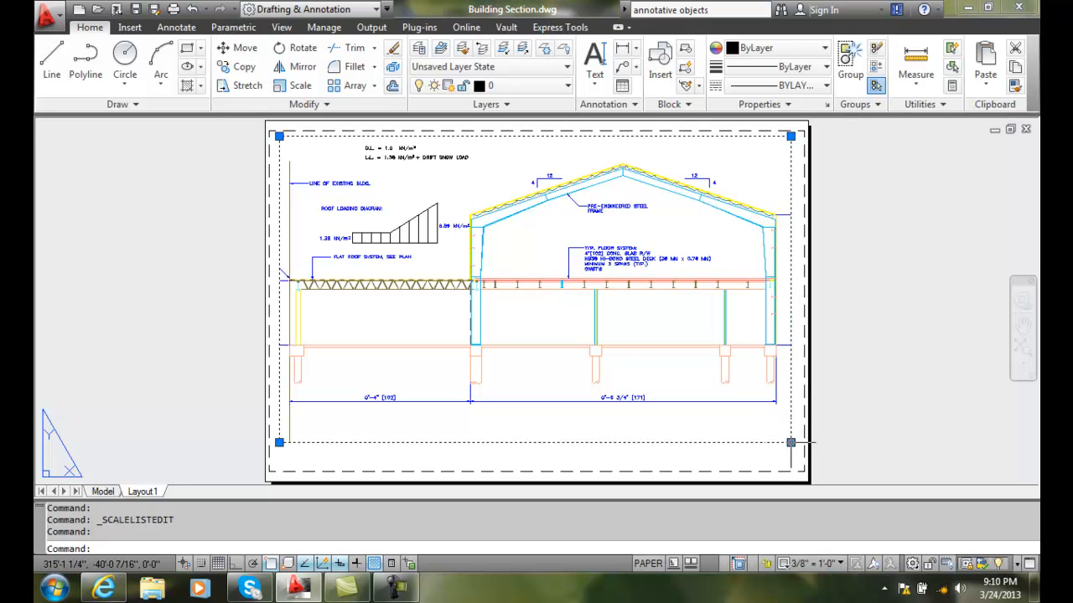
{"action": "left_click", "coordinate": [791, 442]}
{"action": "key", "text": "Escape"}
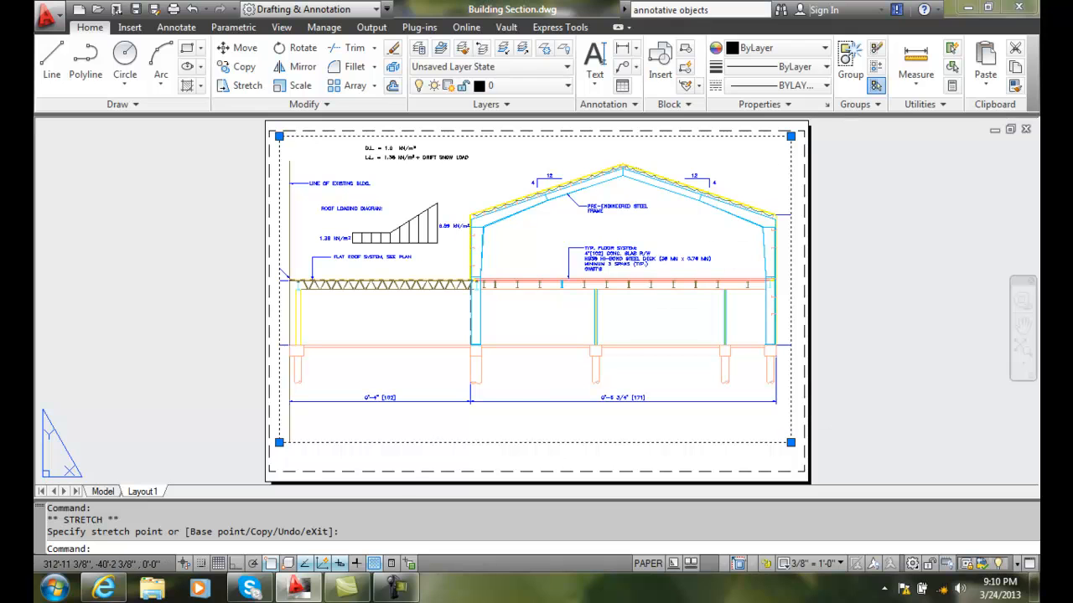
{"action": "left_click", "coordinate": [237, 562]}
{"action": "left_click", "coordinate": [238, 562]}
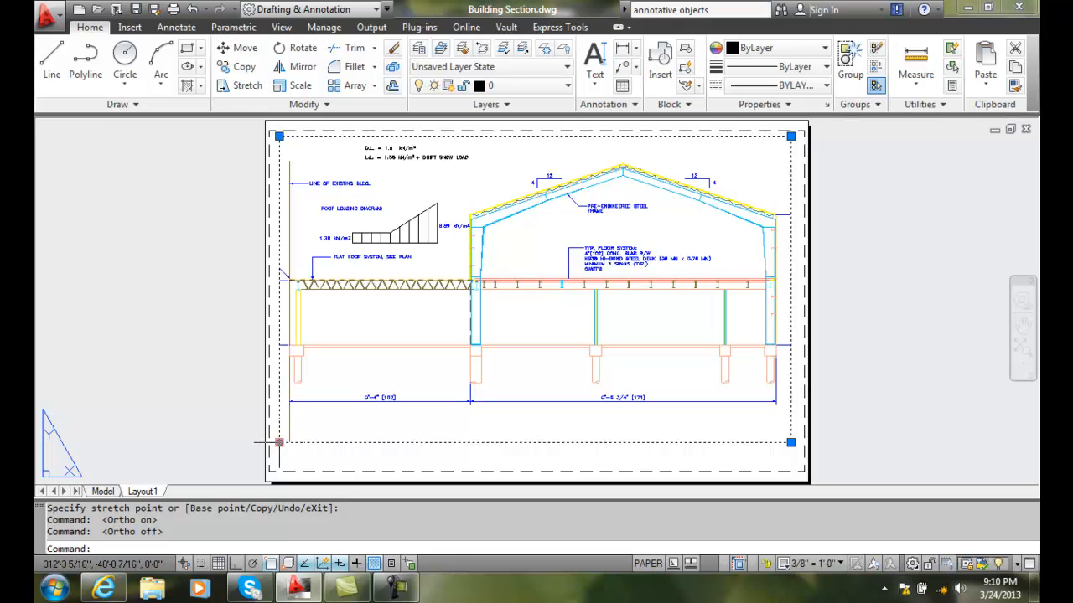
{"action": "left_click", "coordinate": [279, 442]}
{"action": "left_click", "coordinate": [279, 441]}
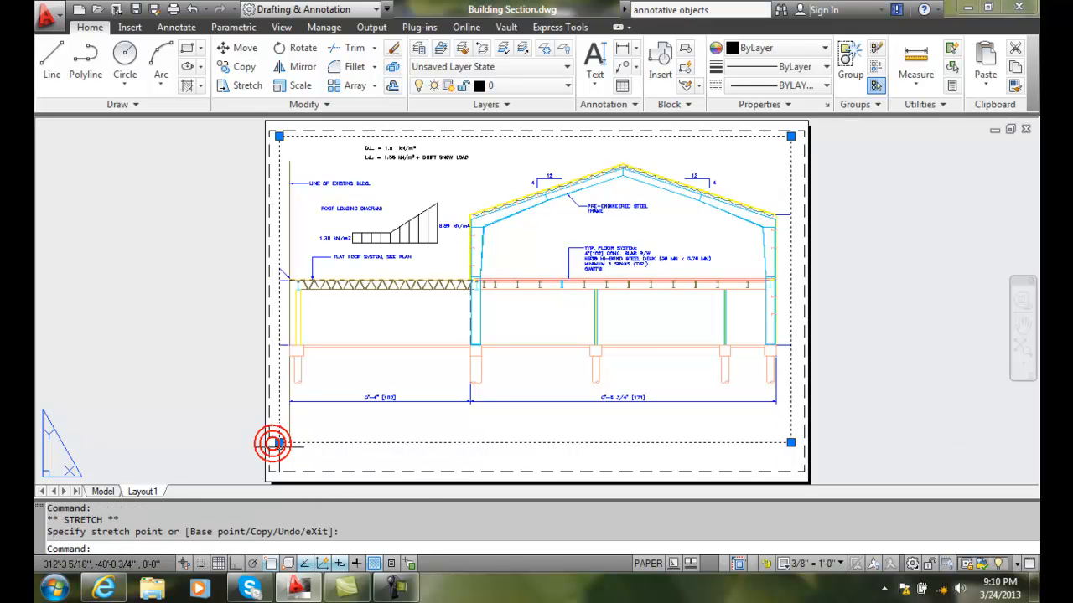
- Turn off object snap and stretch the viewport's left and right edges outward to just inside the dashed printable margin
{"action": "right_click", "coordinate": [268, 566]}
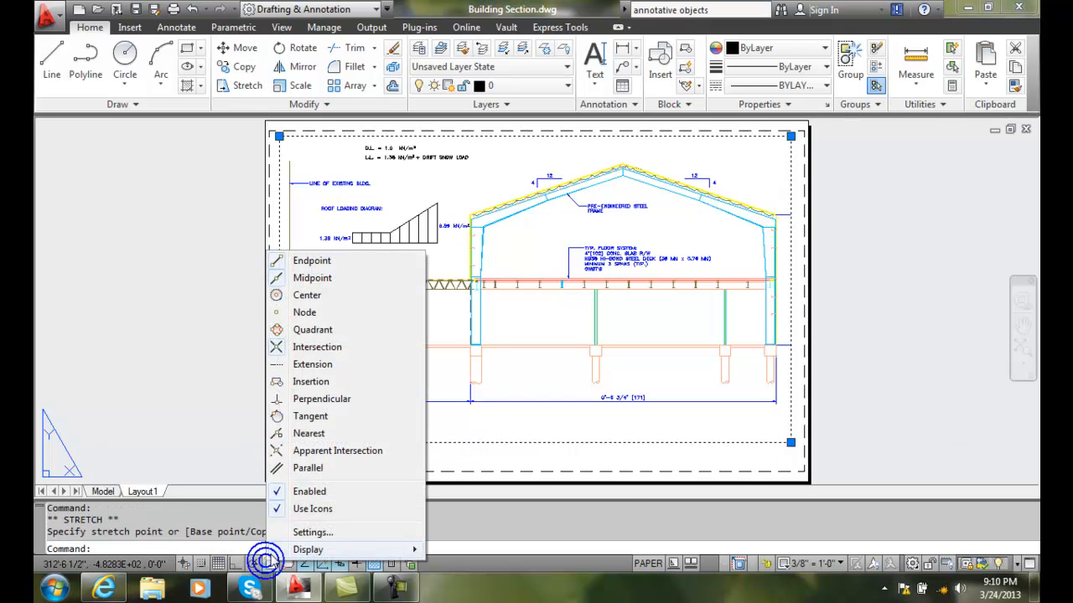
{"action": "left_click", "coordinate": [309, 492]}
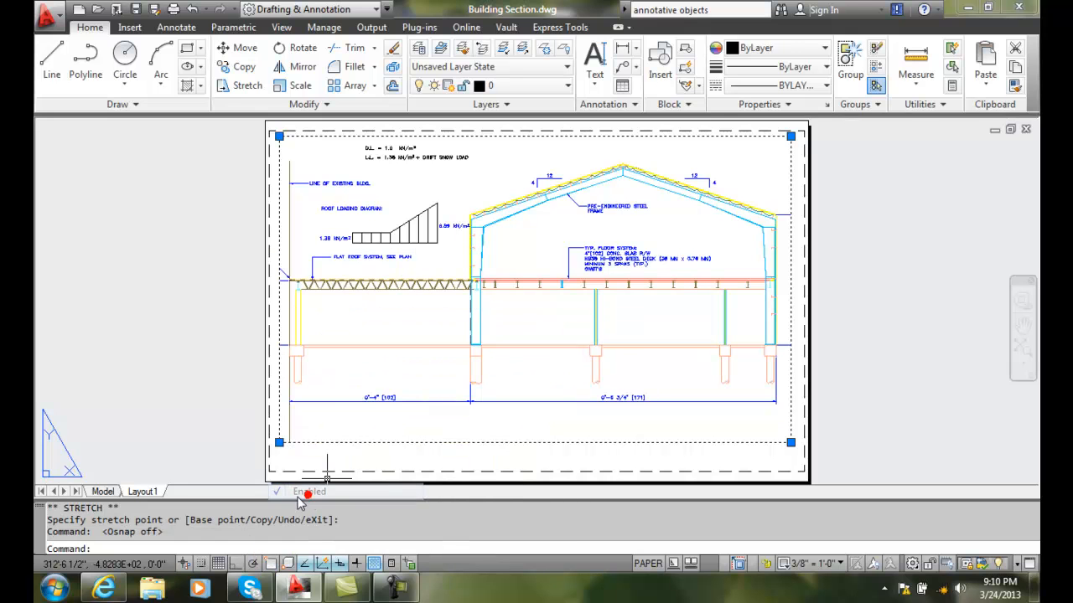
{"action": "left_click", "coordinate": [279, 441]}
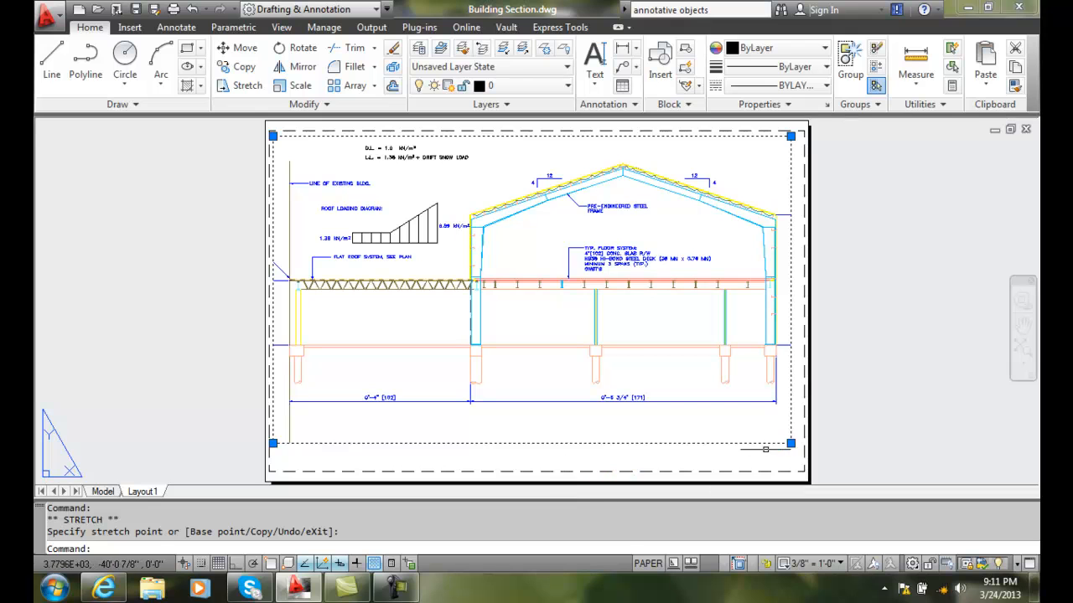
{"action": "left_click", "coordinate": [791, 443]}
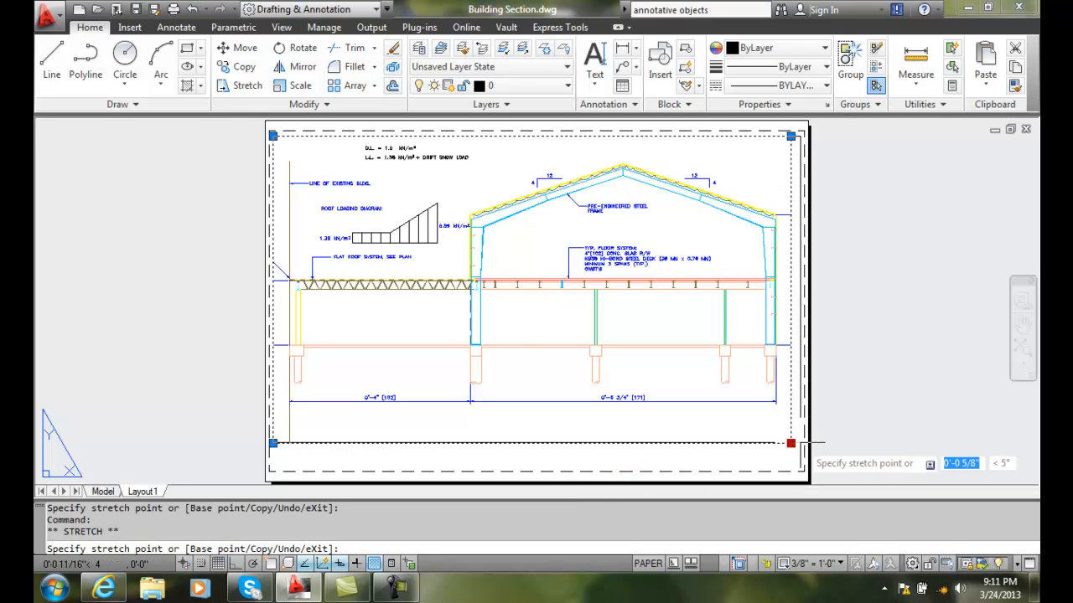
{"action": "left_click", "coordinate": [800, 442]}
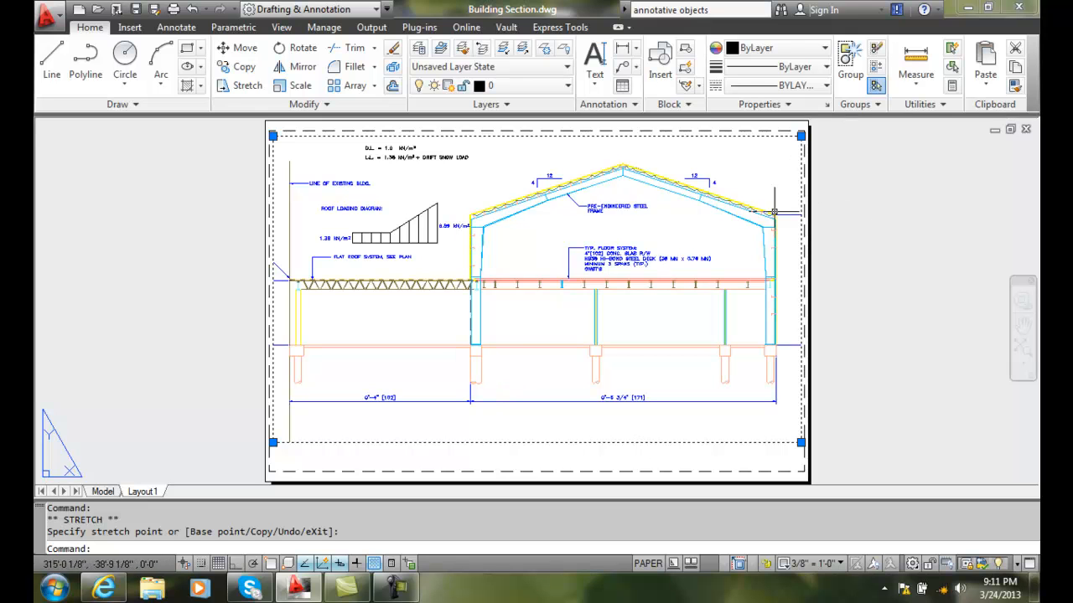
- Switch to model space and move the vertical dimension on the building's right side closer to the outer wall
{"action": "left_click", "coordinate": [108, 492]}
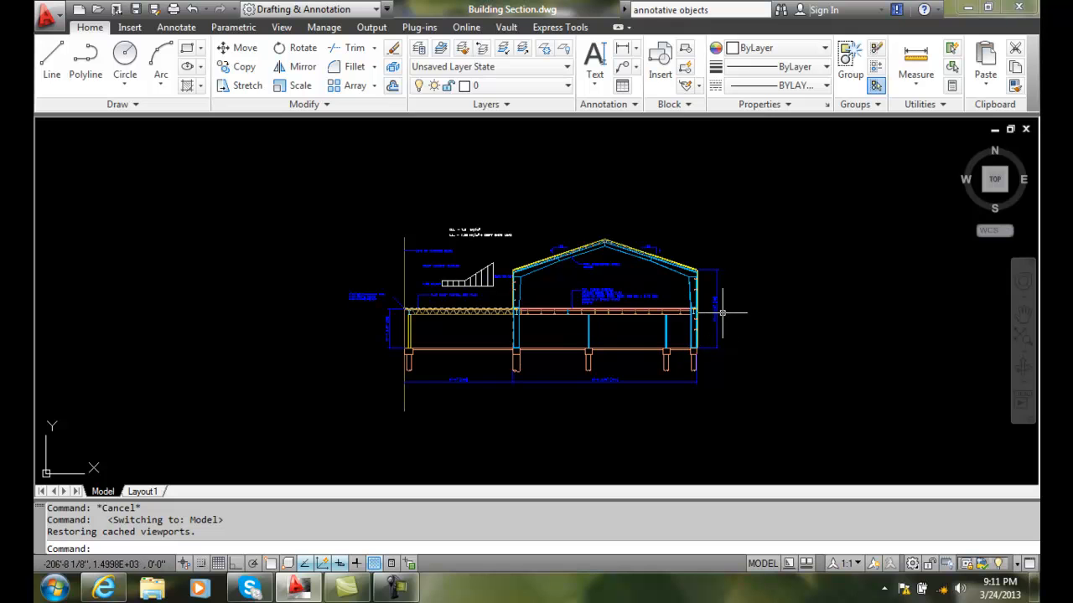
{"action": "scroll", "coordinate": [737, 330], "scroll_direction": "up", "scroll_amount": 10}
{"action": "scroll", "coordinate": [737, 331], "scroll_direction": "down", "scroll_amount": 6}
{"action": "scroll", "coordinate": [737, 330], "scroll_direction": "up", "scroll_amount": 2}
{"action": "left_click", "coordinate": [614, 246]}
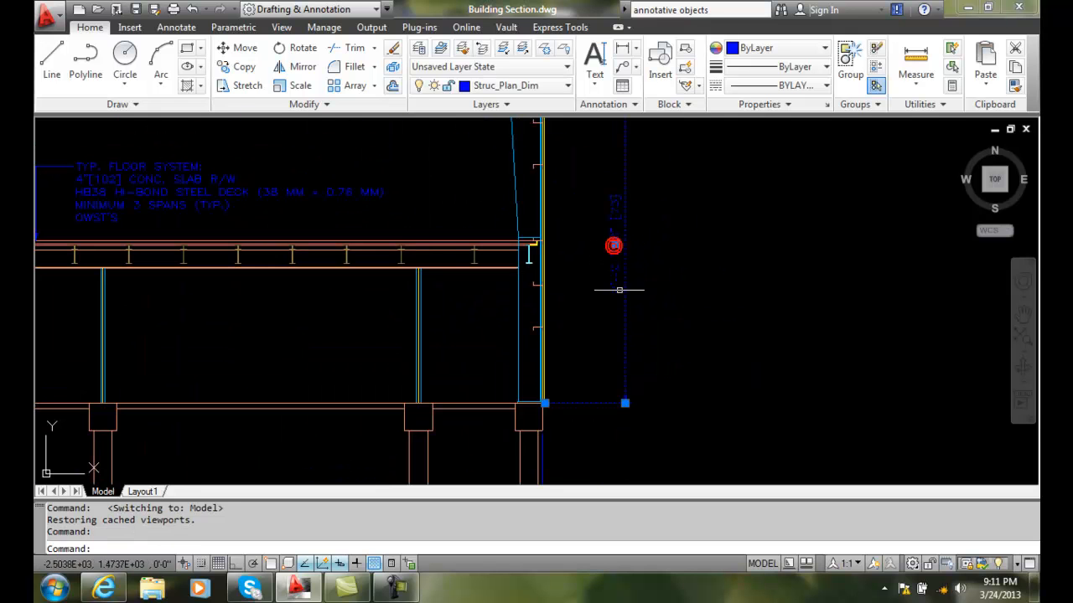
{"action": "left_click", "coordinate": [615, 243]}
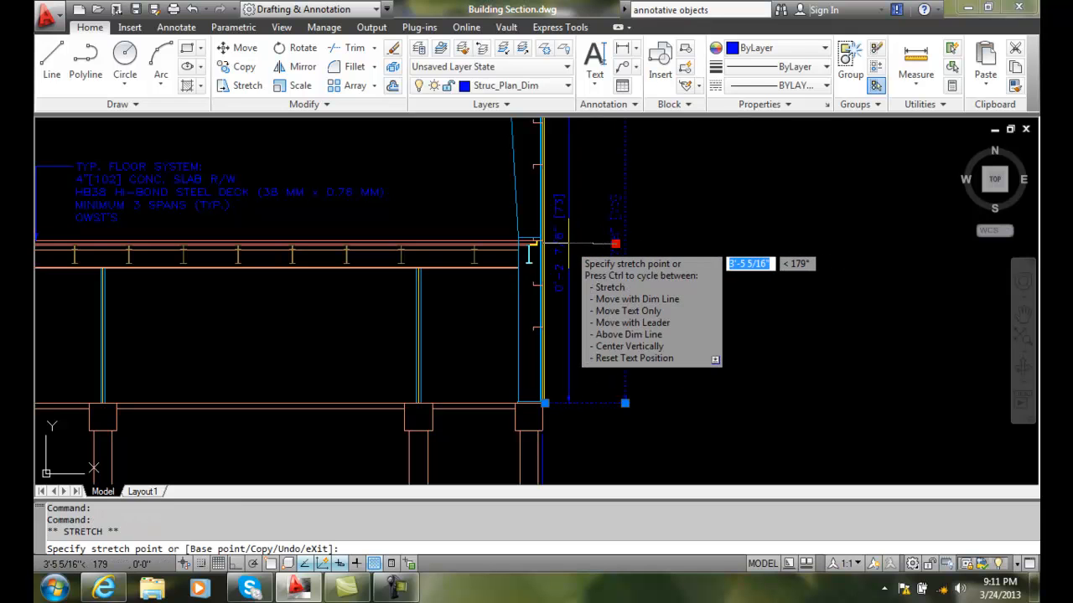
{"action": "left_click", "coordinate": [570, 244]}
- Move the vertical dimension on the section's left side closer to the wall and return to Layout1
{"action": "scroll", "coordinate": [584, 331], "scroll_direction": "down", "scroll_amount": 5}
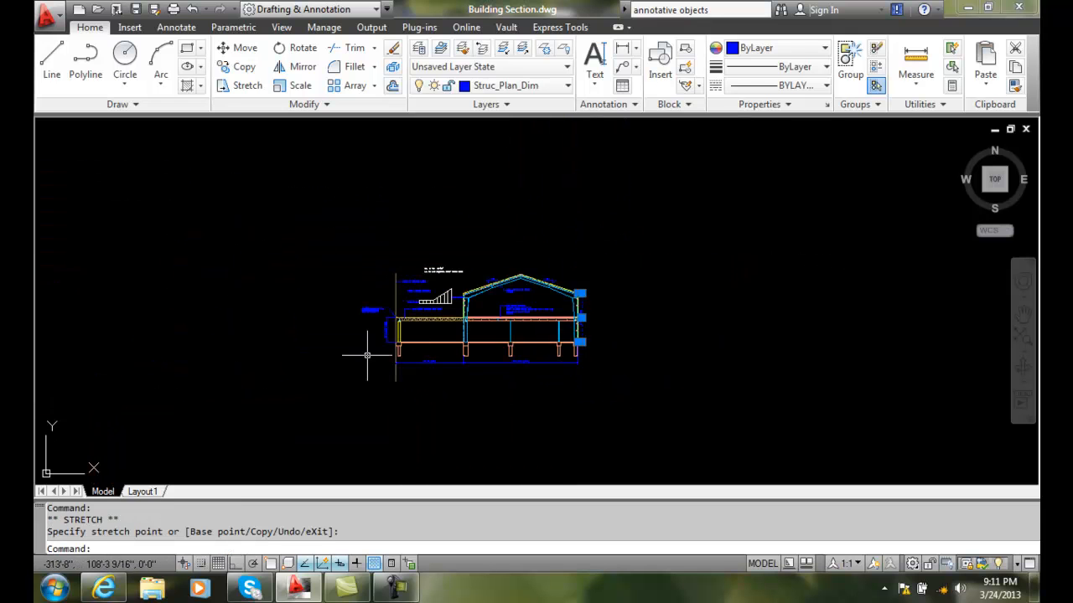
{"action": "scroll", "coordinate": [367, 356], "scroll_direction": "up", "scroll_amount": 4}
{"action": "left_click", "coordinate": [409, 276]}
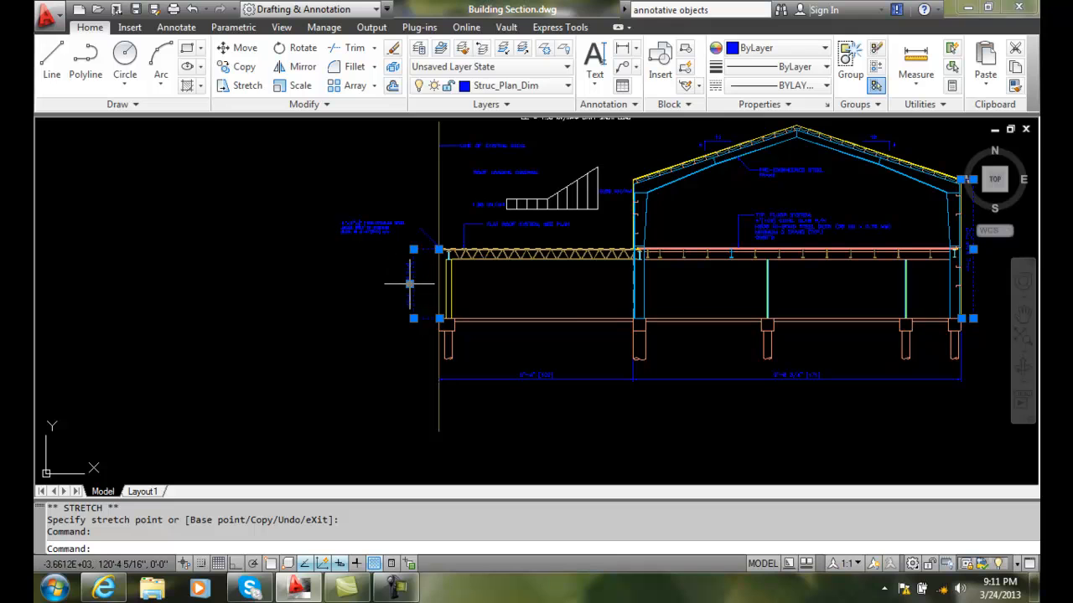
{"action": "left_click", "coordinate": [409, 284]}
{"action": "left_click", "coordinate": [424, 288]}
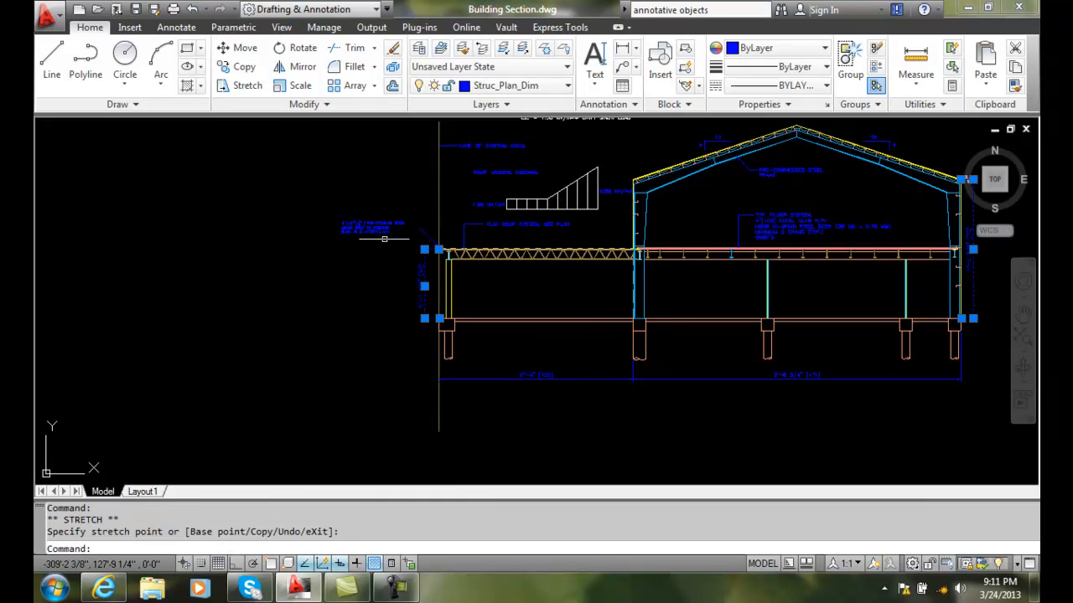
{"action": "scroll", "coordinate": [428, 328], "scroll_direction": "down", "scroll_amount": 4}
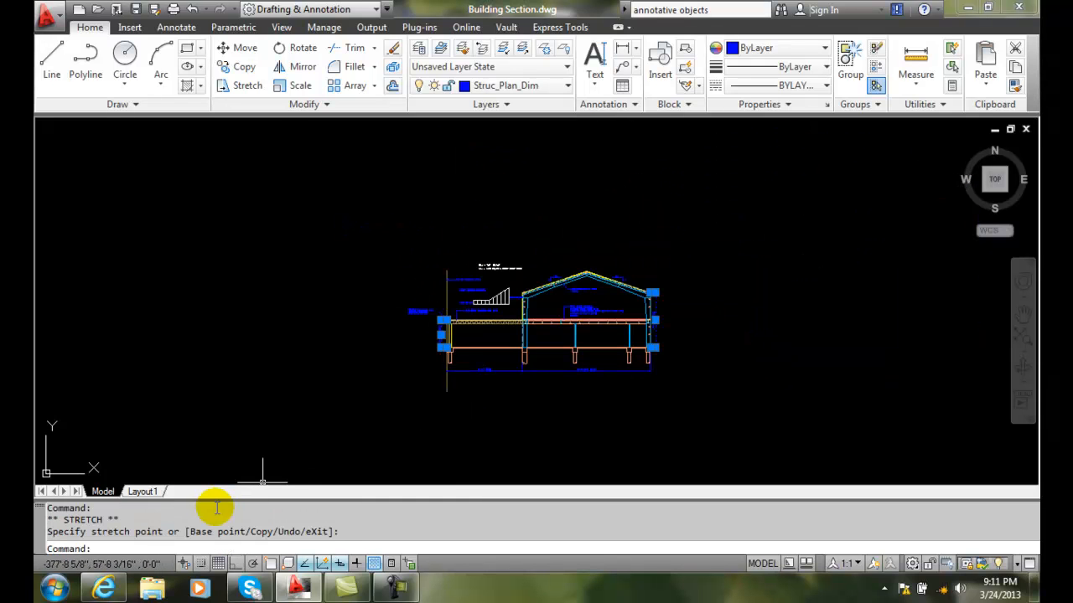
{"action": "left_click", "coordinate": [141, 491]}
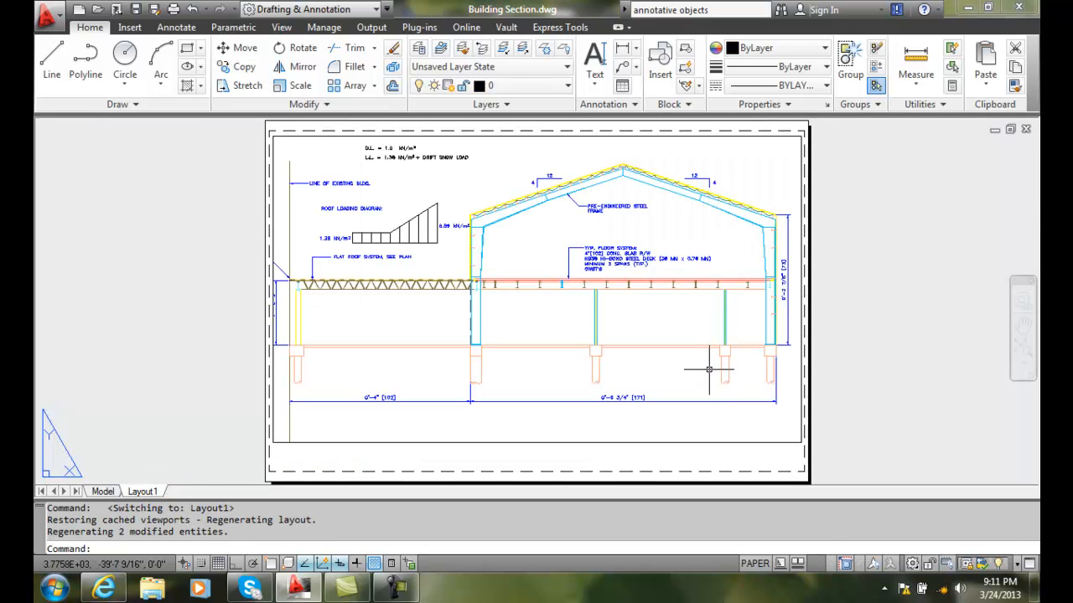
- Set the viewport scale to 1/4" = 1'-0" and shrink the frame inward from its lower-right corner to just below the section
{"action": "left_click", "coordinate": [711, 452]}
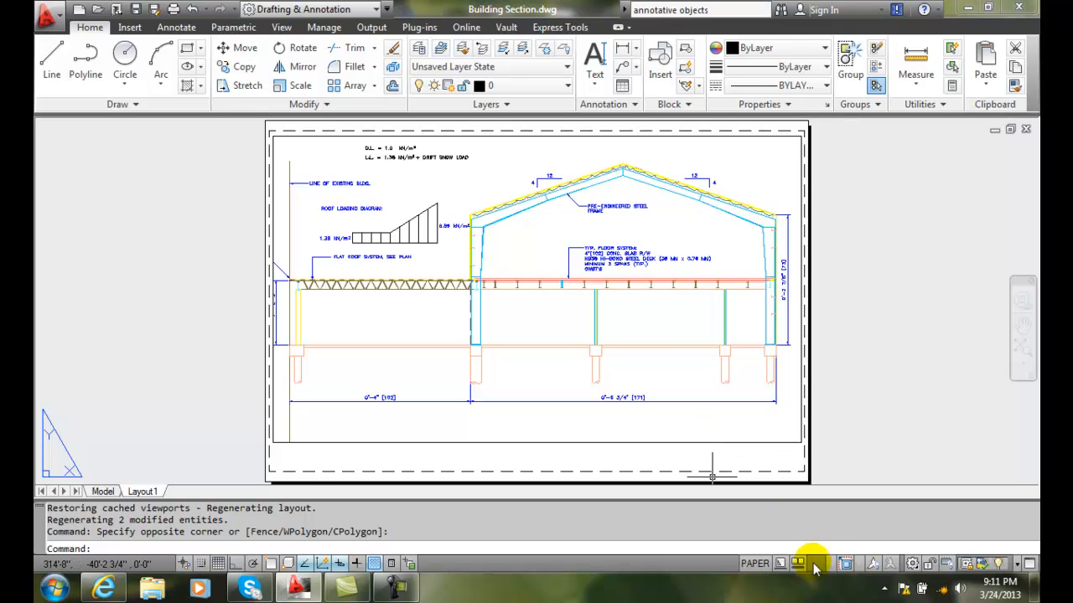
{"action": "left_click", "coordinate": [774, 444]}
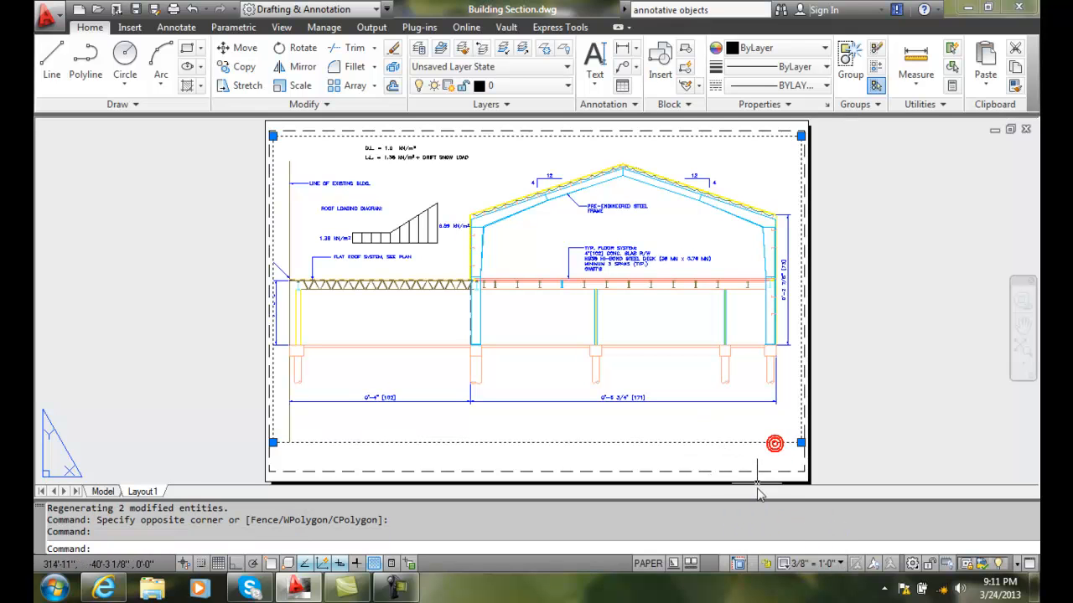
{"action": "left_click", "coordinate": [839, 564]}
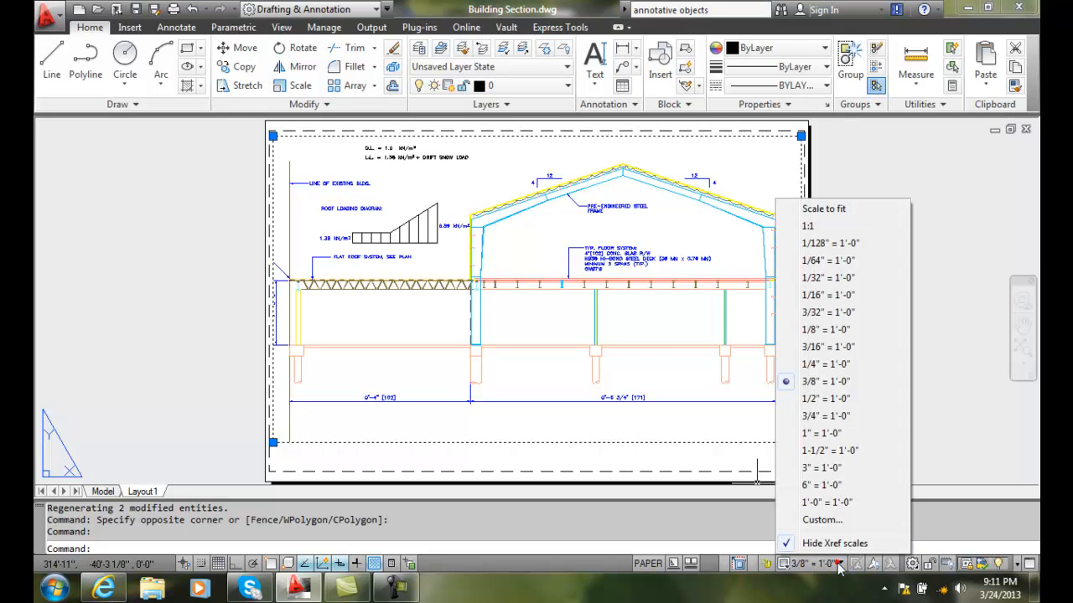
{"action": "left_click", "coordinate": [824, 364]}
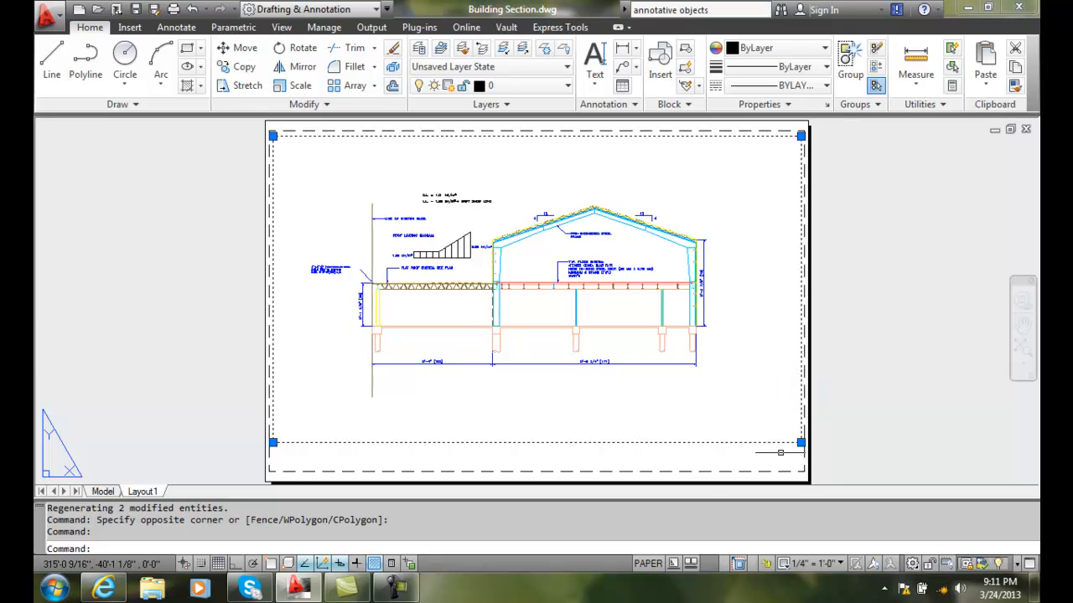
{"action": "left_click", "coordinate": [801, 442]}
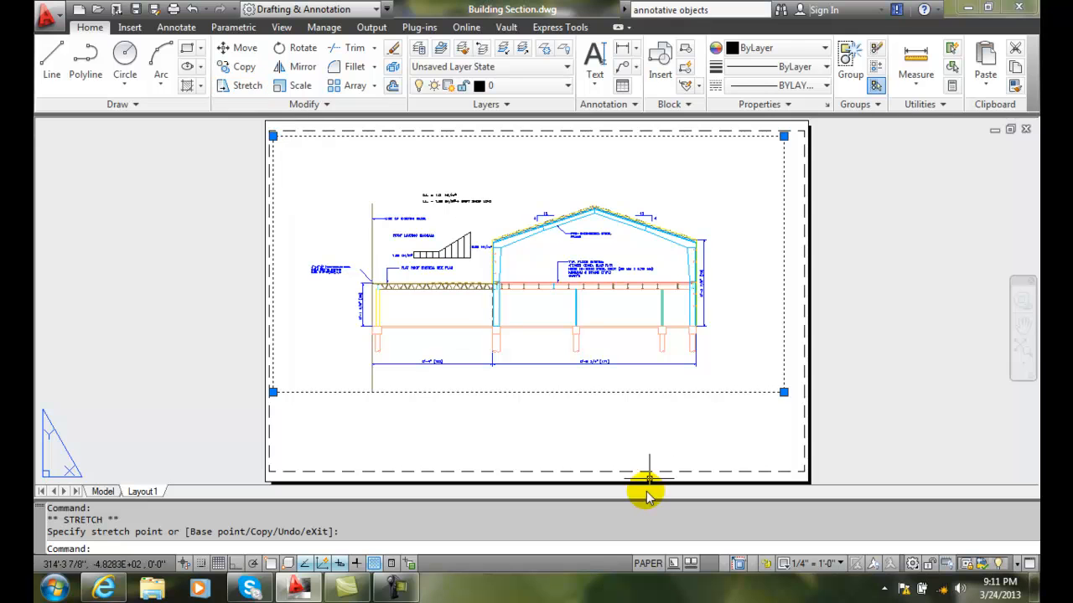
{"action": "key", "text": "Escape"}
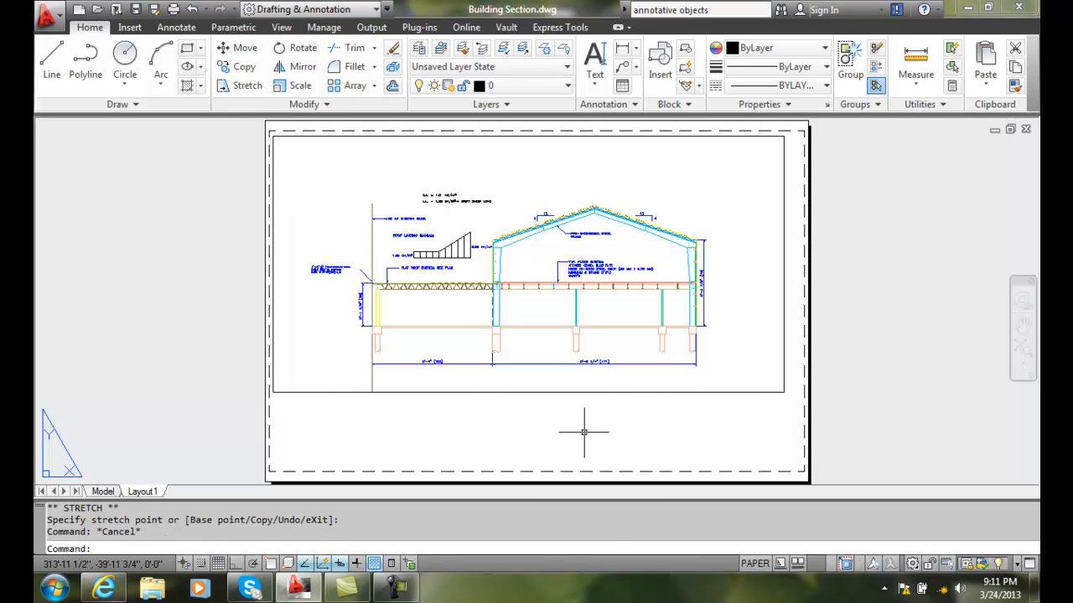